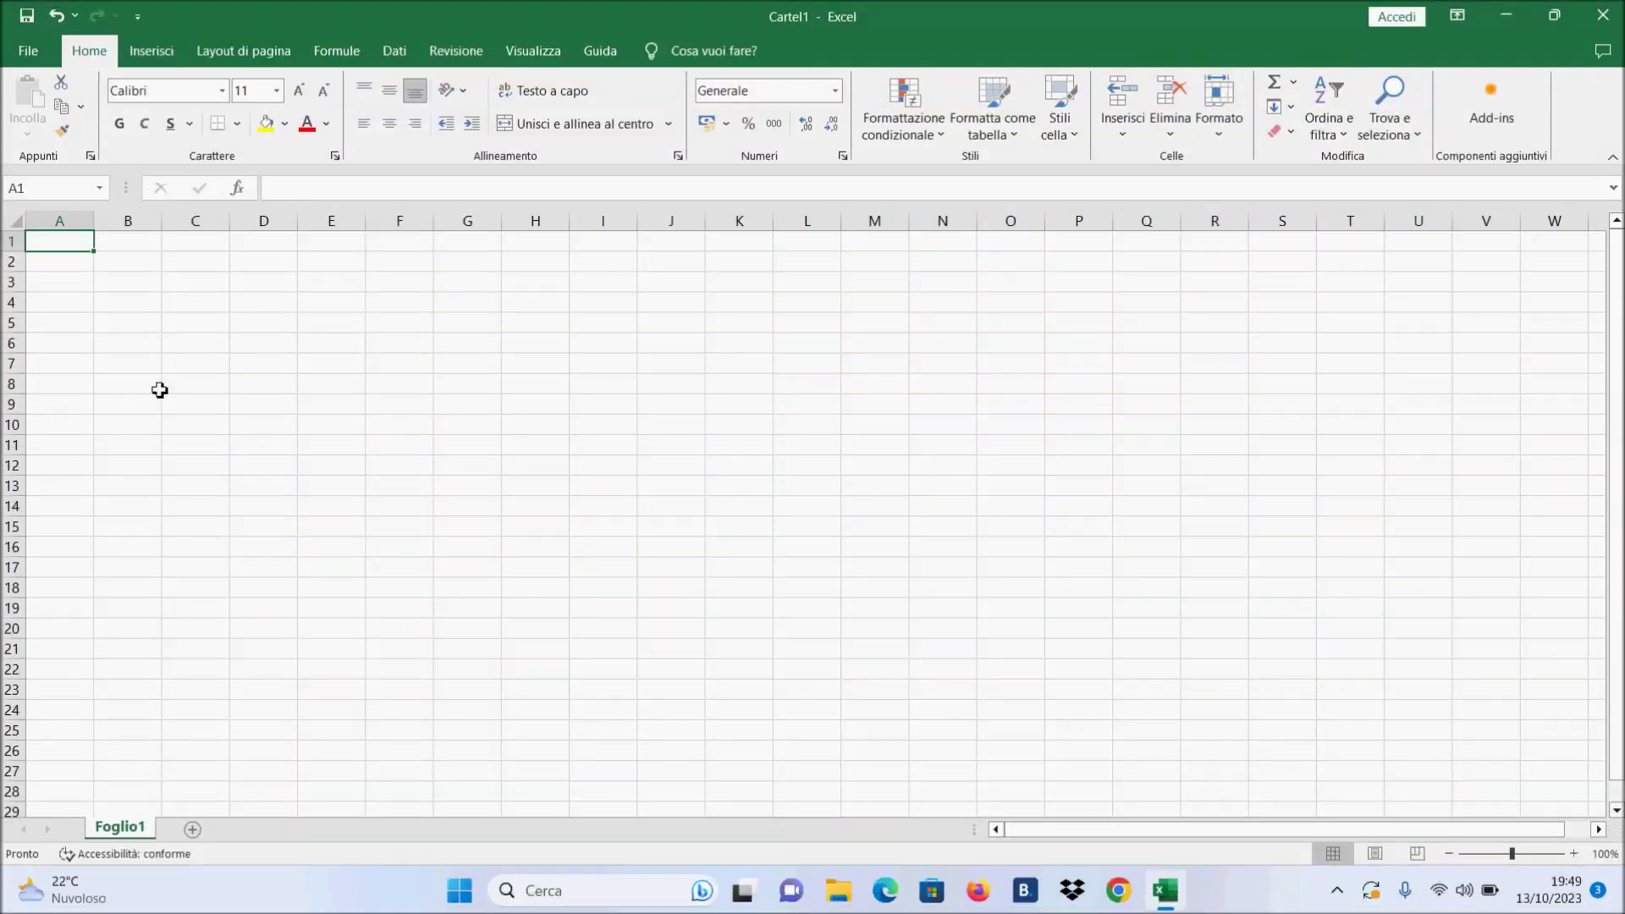
Step: Enter the label QUADRATO in cell A1
{"action": "type", "text": "QUADRATO"}
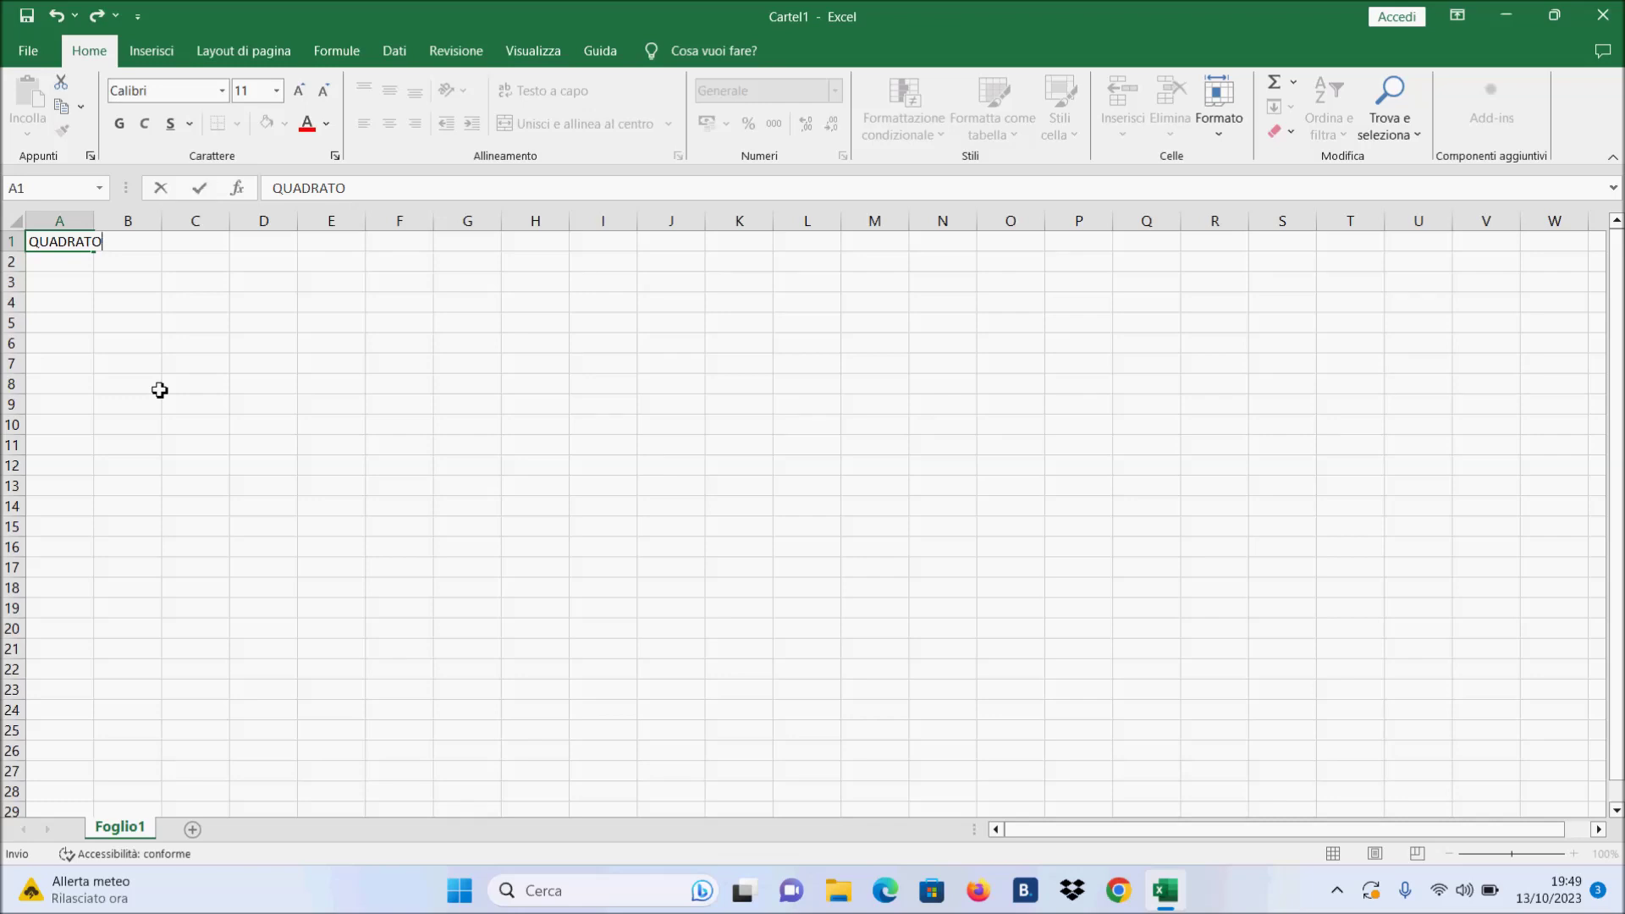
{"action": "key", "text": "Return"}
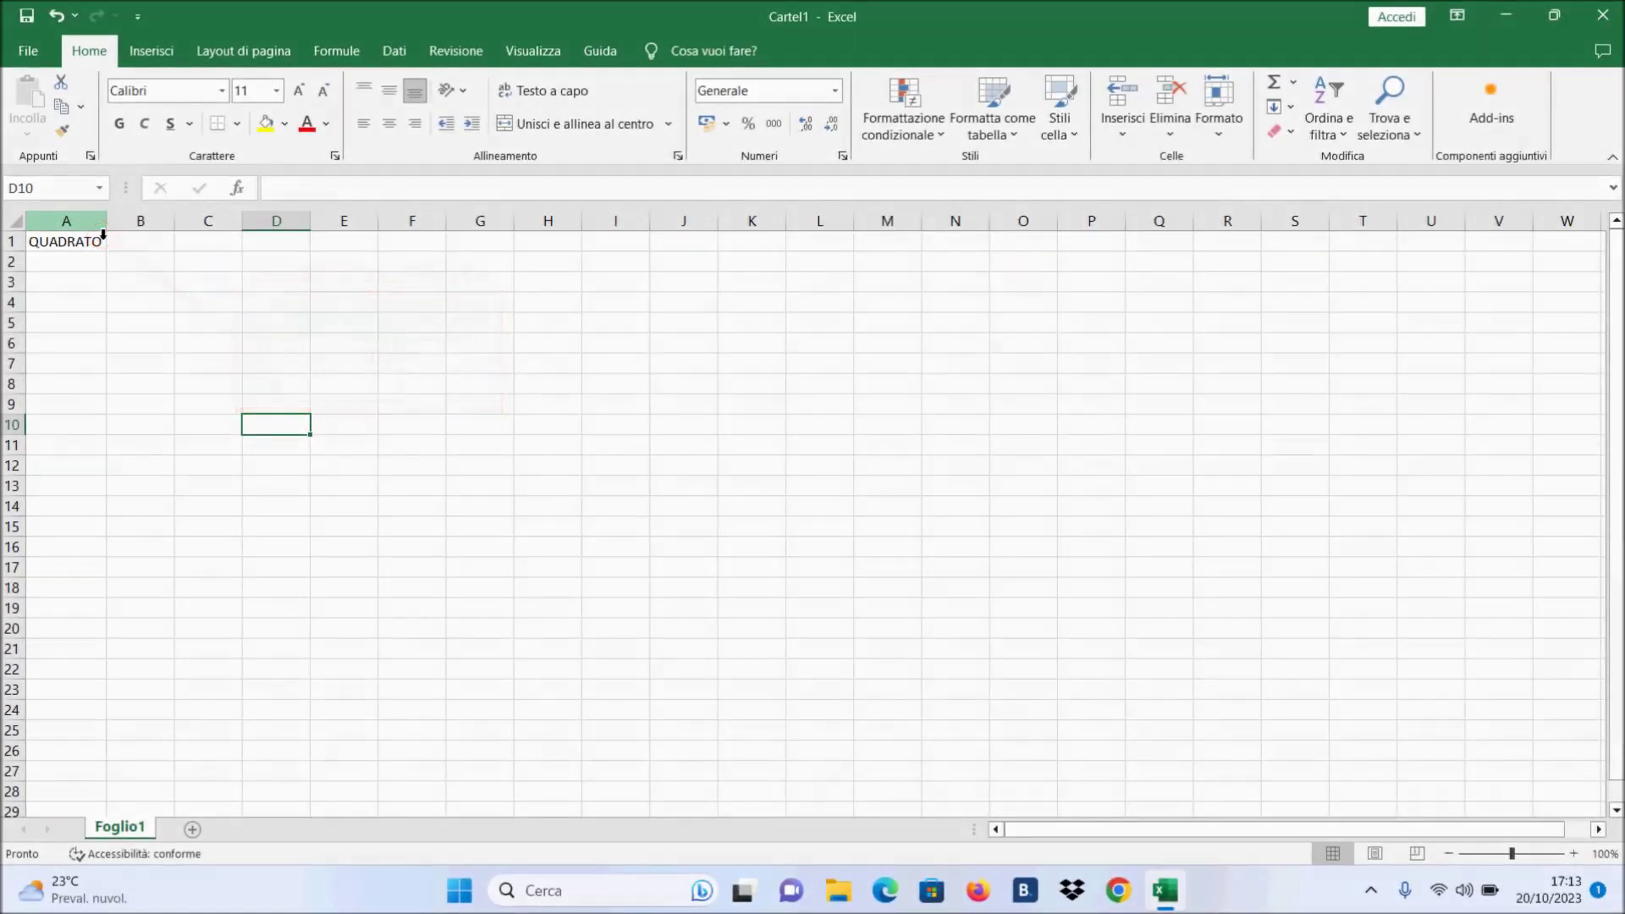
Step: Select column A and set its column width to 15
{"action": "left_click", "coordinate": [104, 234]}
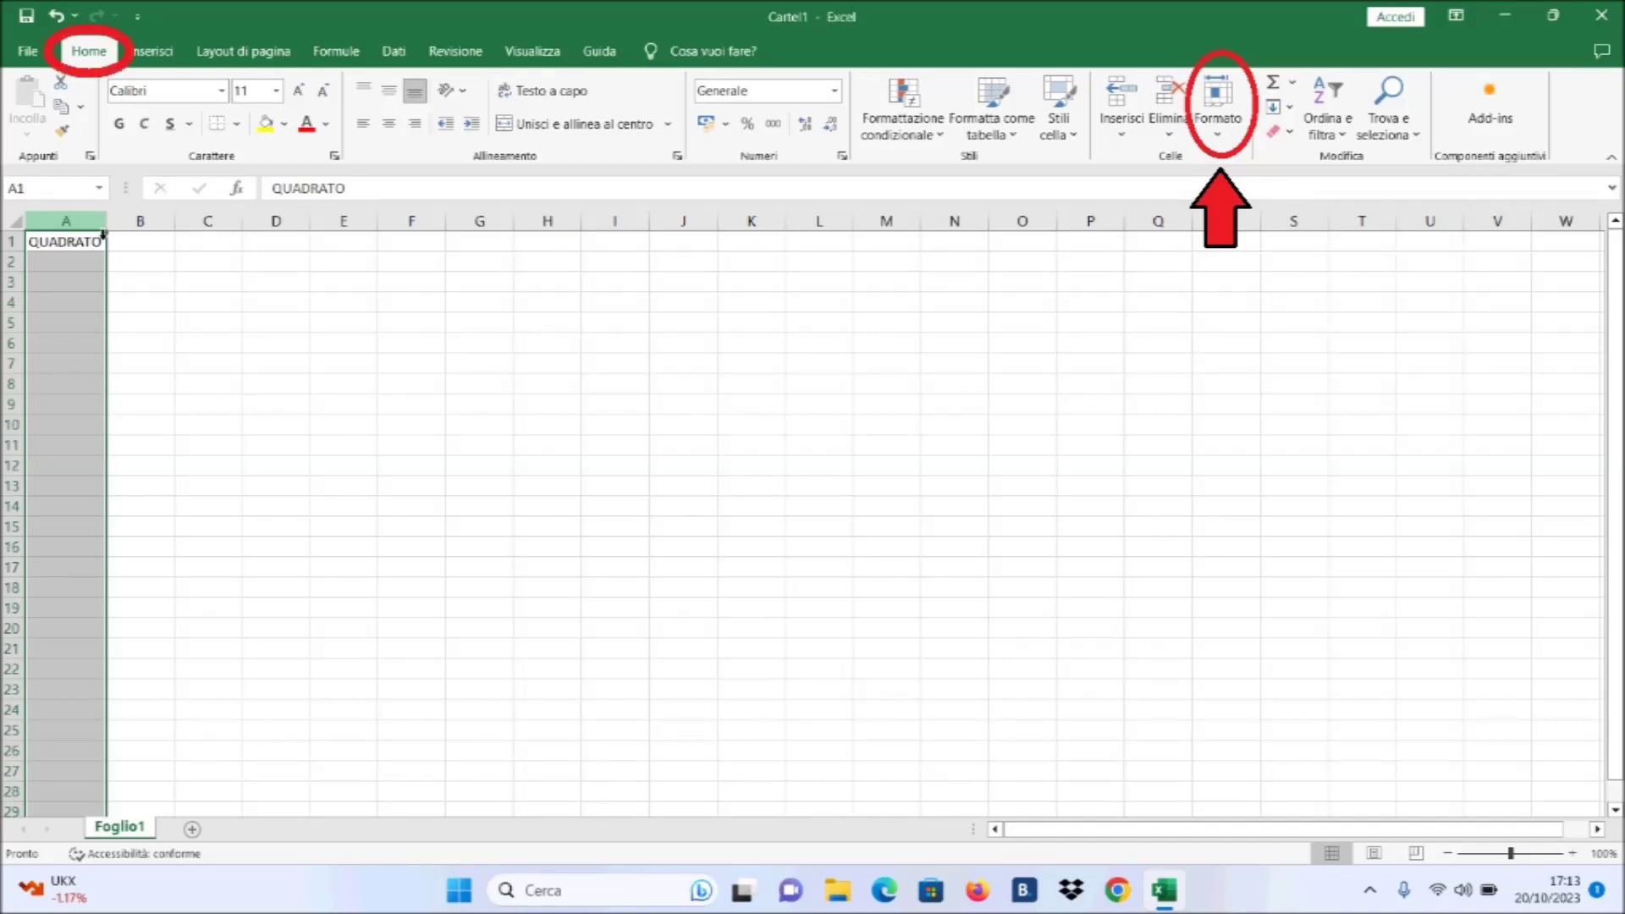
{"action": "left_click", "coordinate": [1217, 135]}
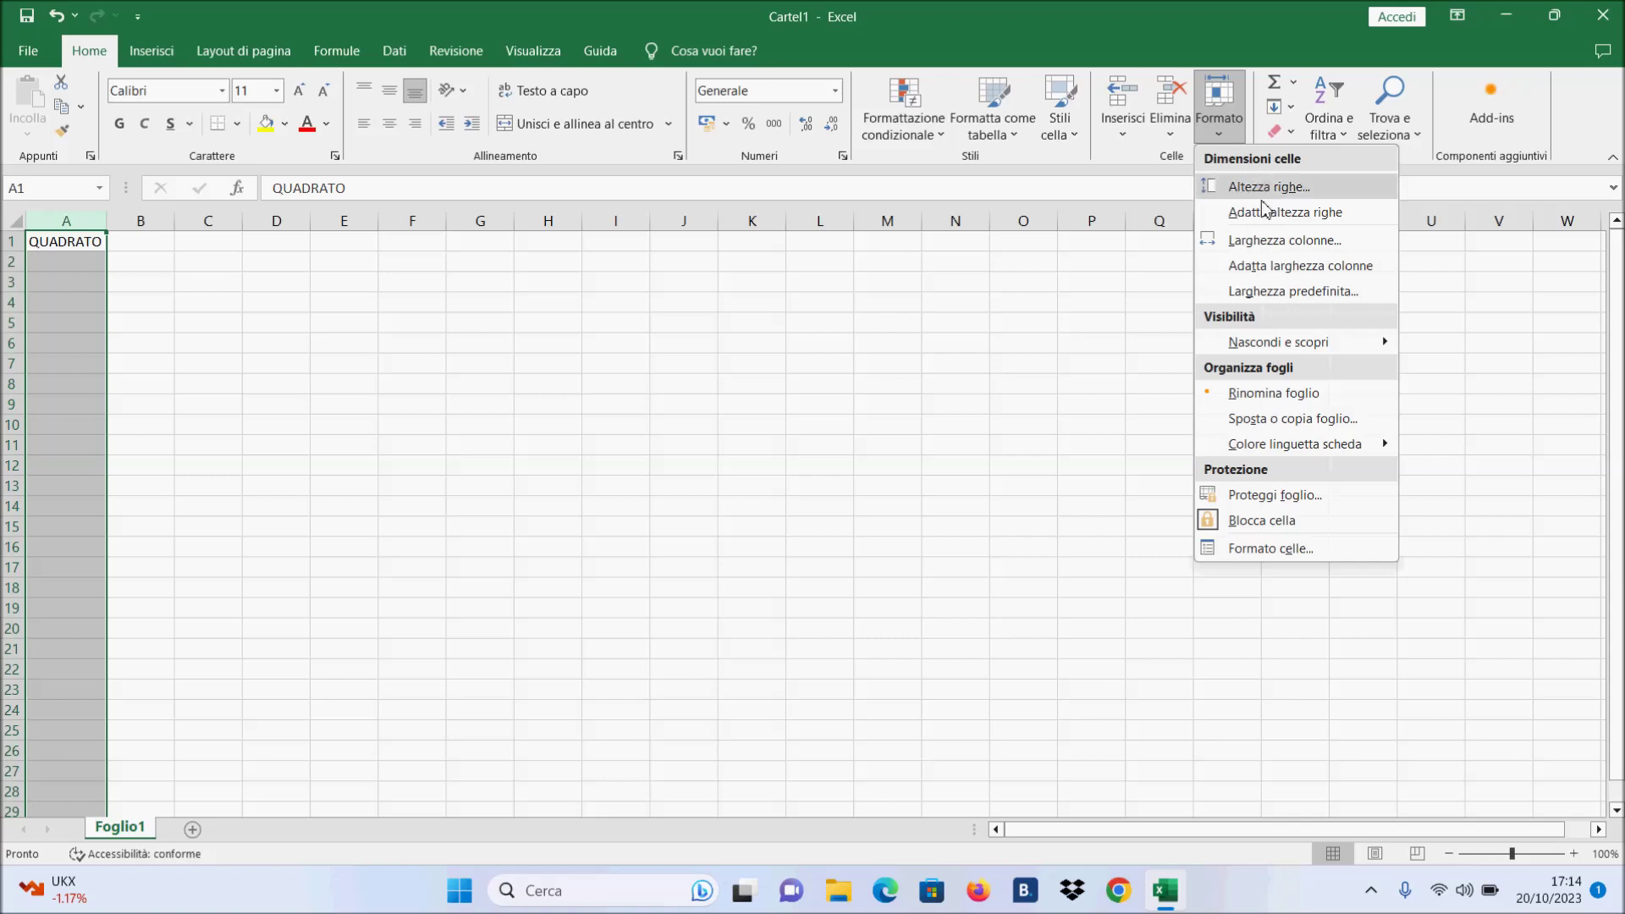
{"action": "left_click", "coordinate": [1262, 244]}
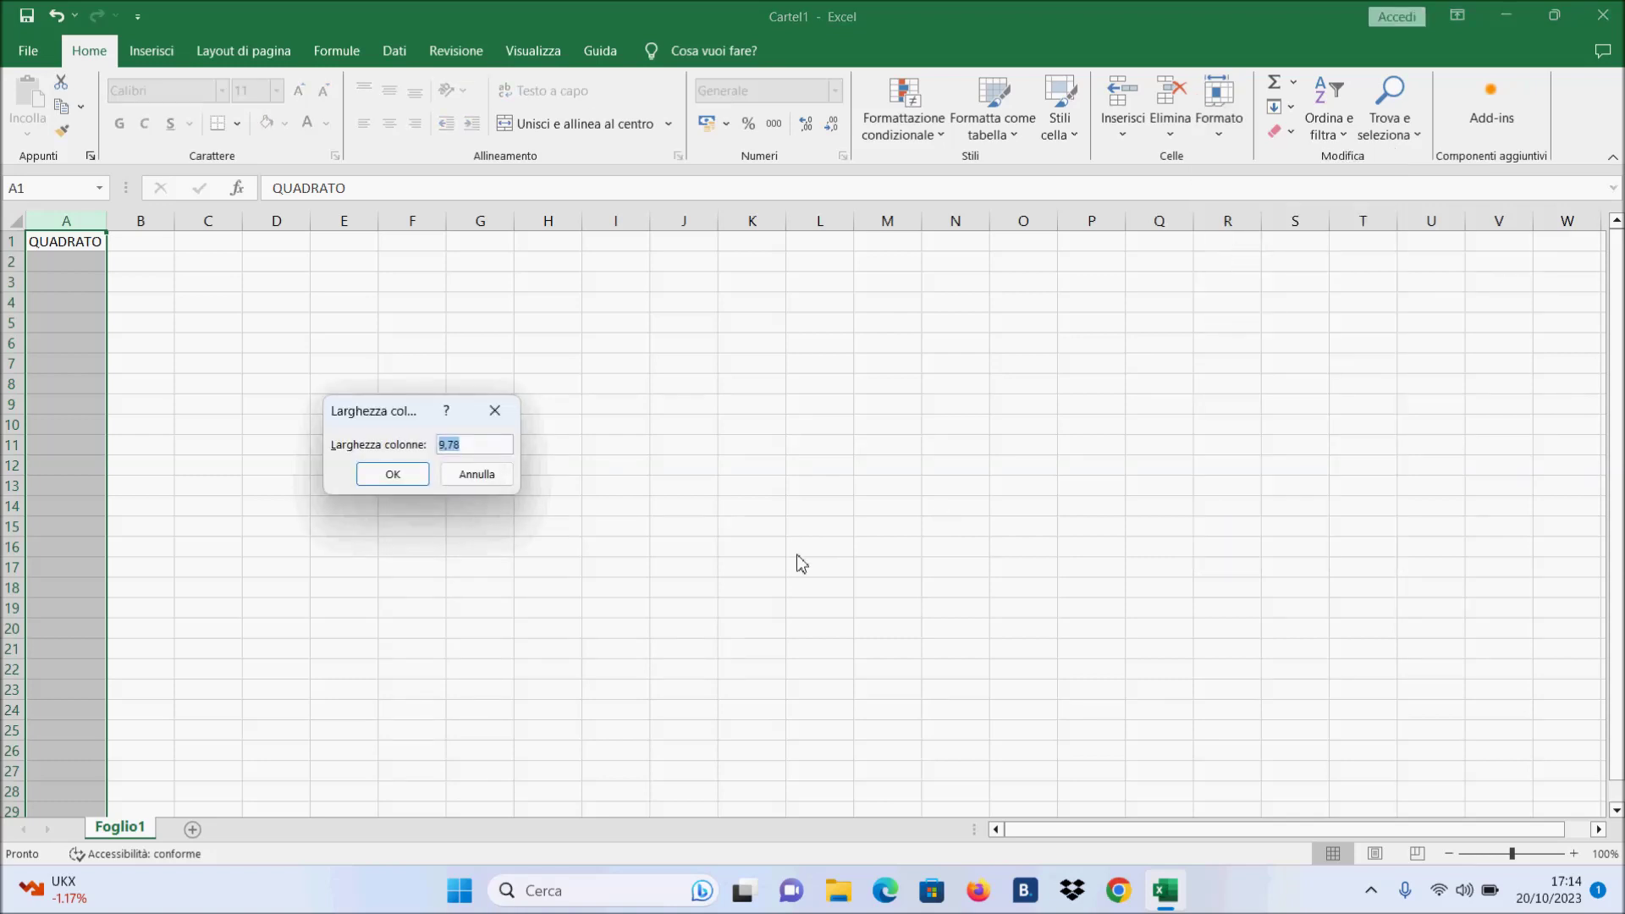
{"action": "type", "text": "15"}
{"action": "left_click", "coordinate": [392, 475]}
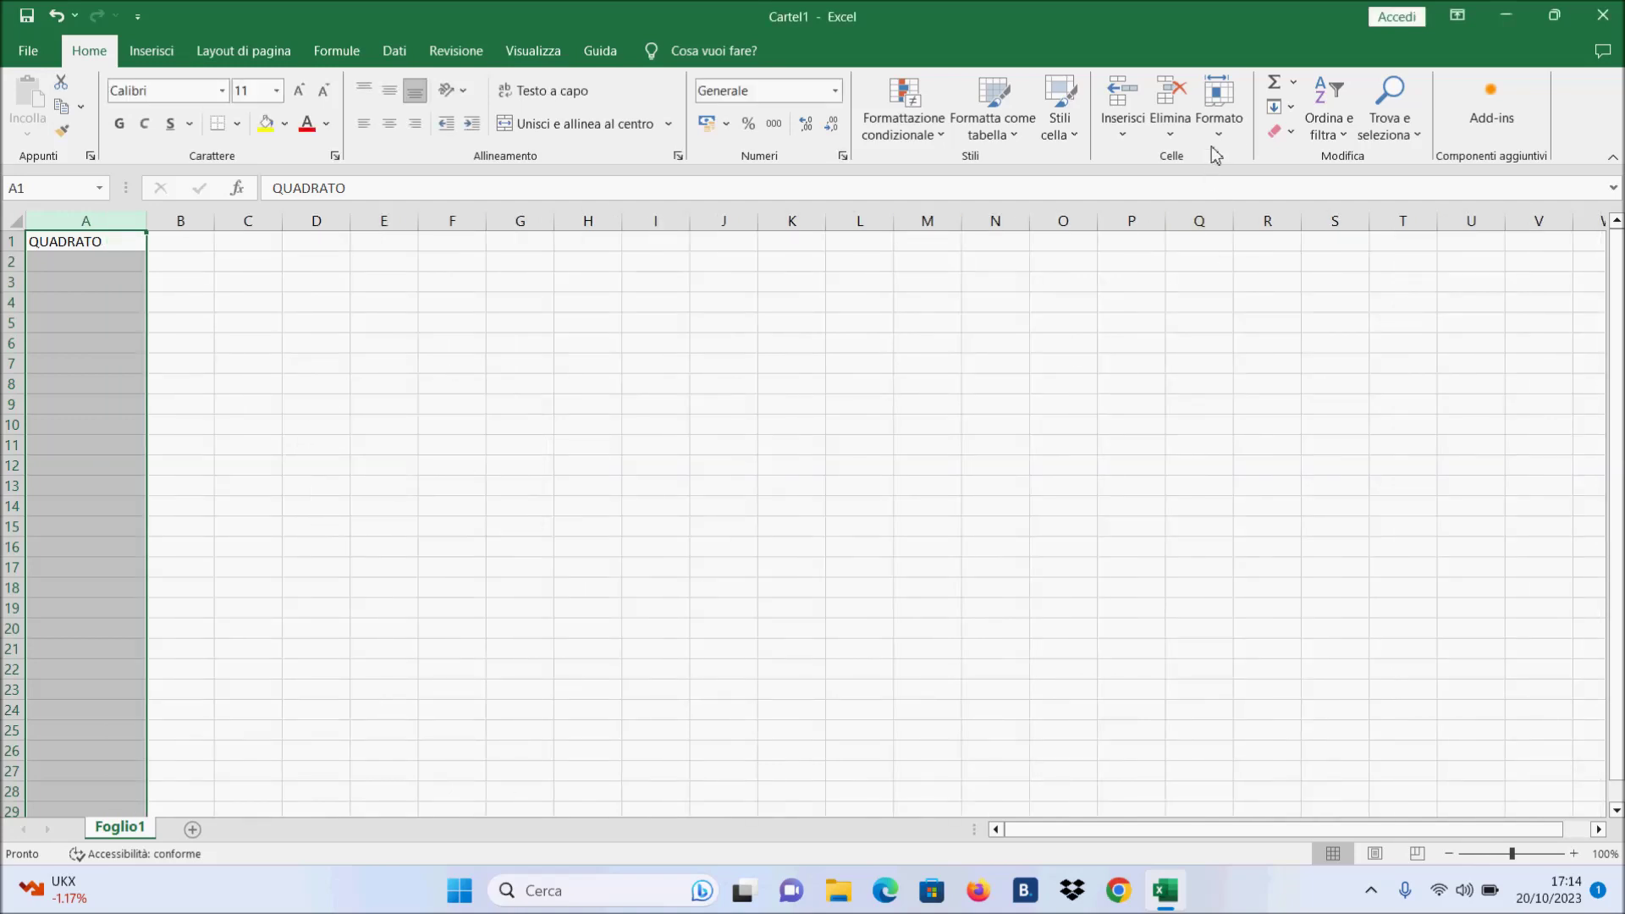
Step: Auto-fit column A to the word QUADRATO, then deselect by picking cell P13
{"action": "left_click", "coordinate": [1217, 114]}
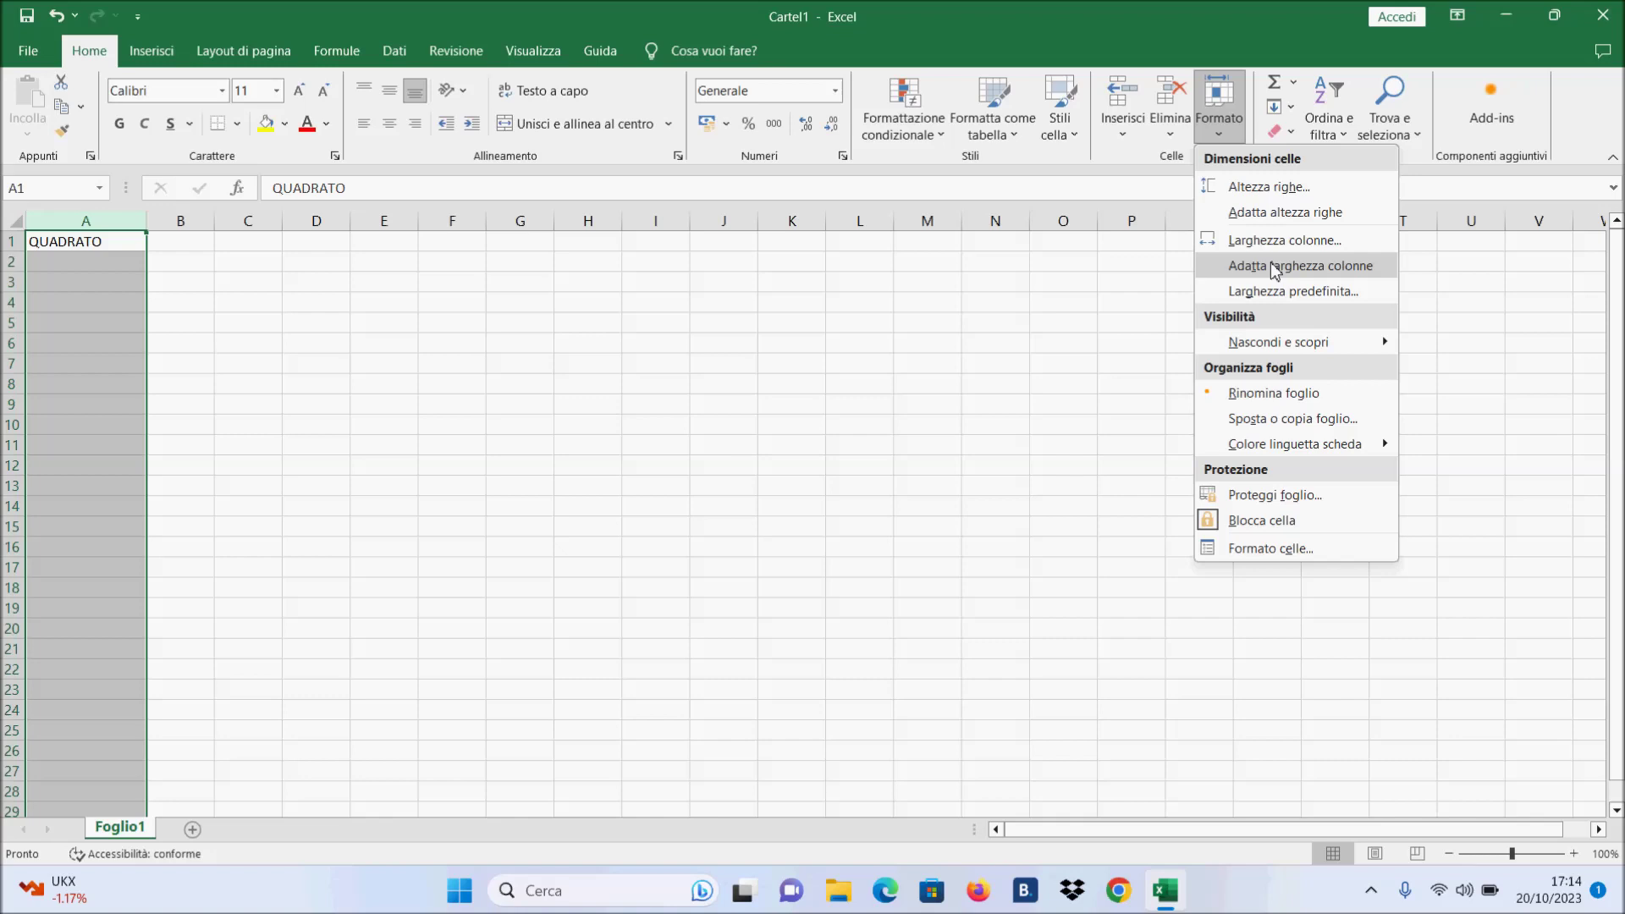
{"action": "left_click", "coordinate": [1274, 266]}
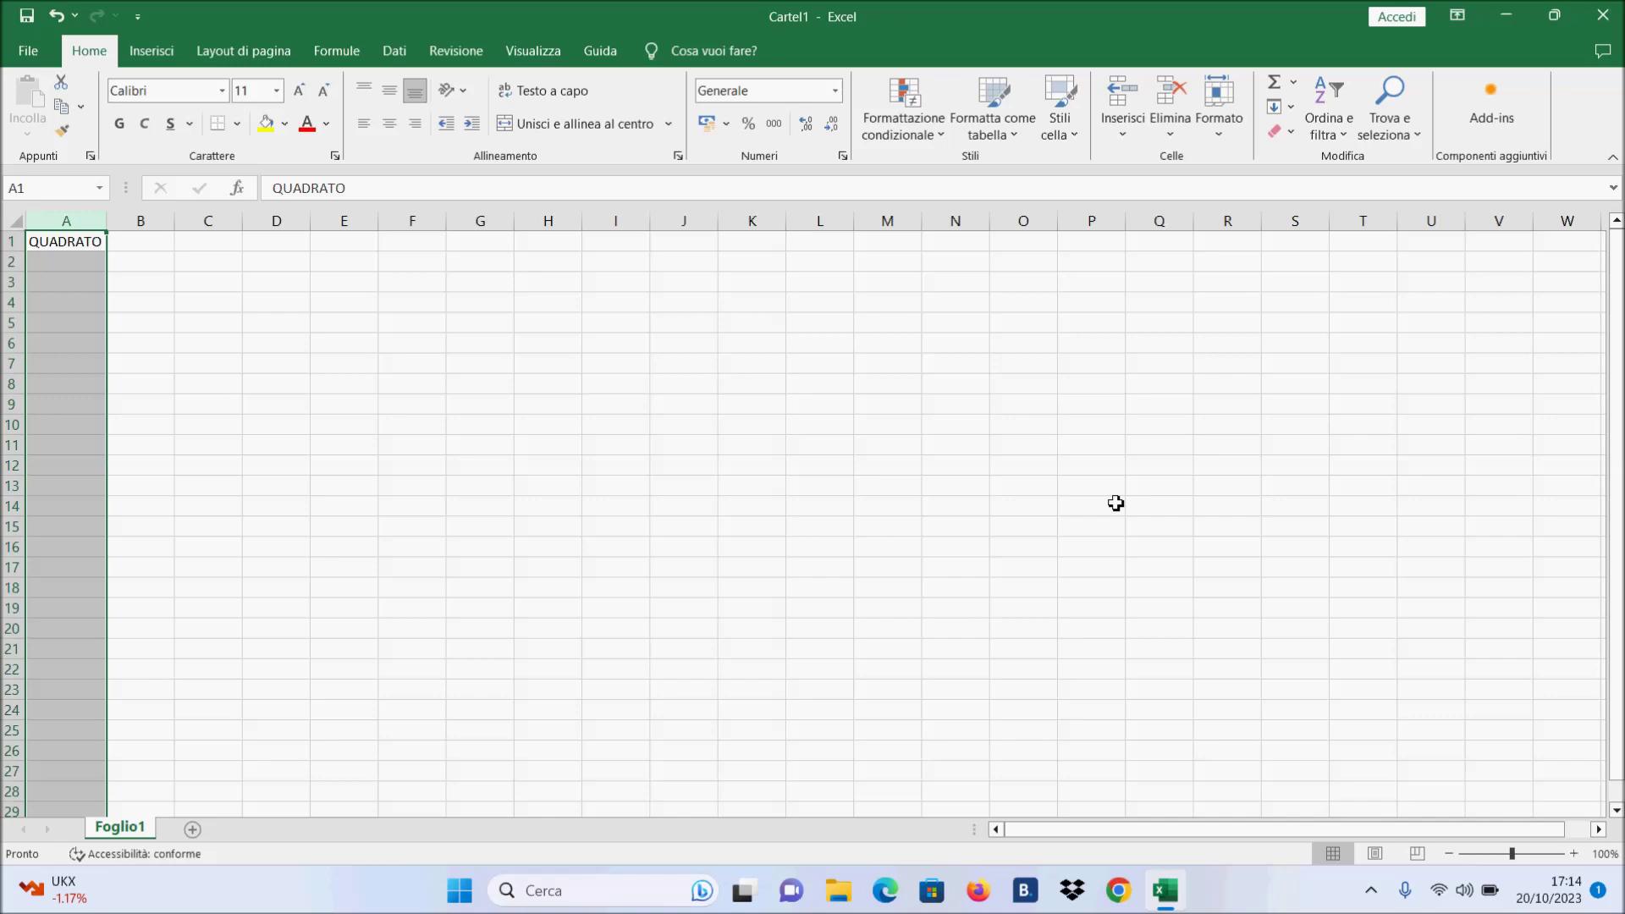
{"action": "left_click", "coordinate": [1115, 500]}
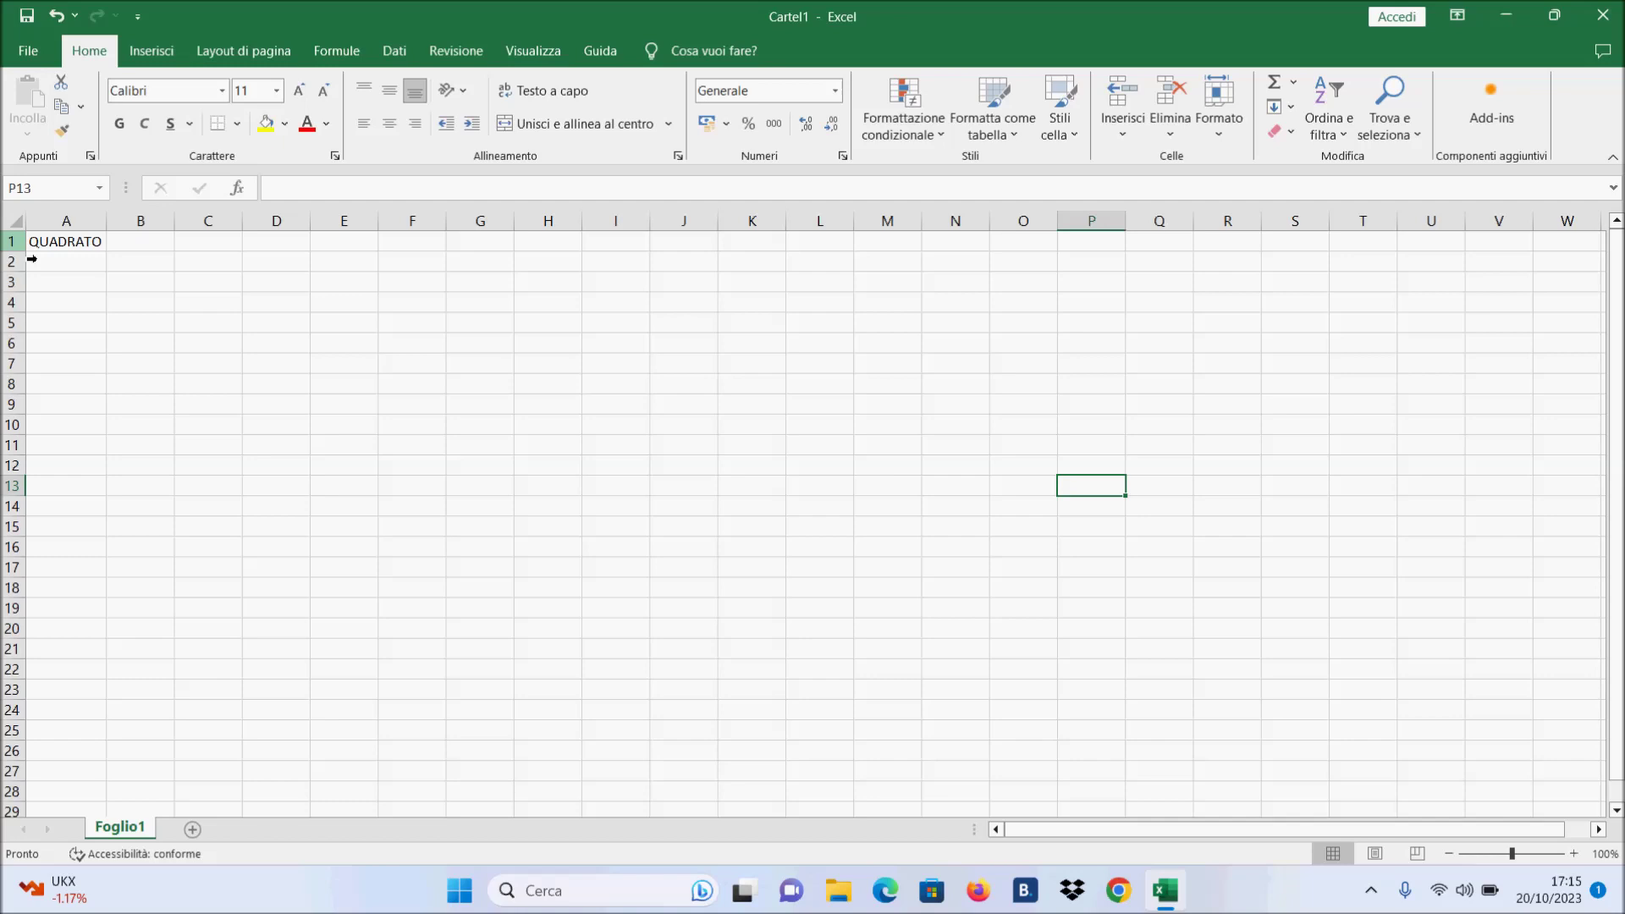
Step: Select row 1 and set its row height to 25
{"action": "left_click", "coordinate": [32, 258]}
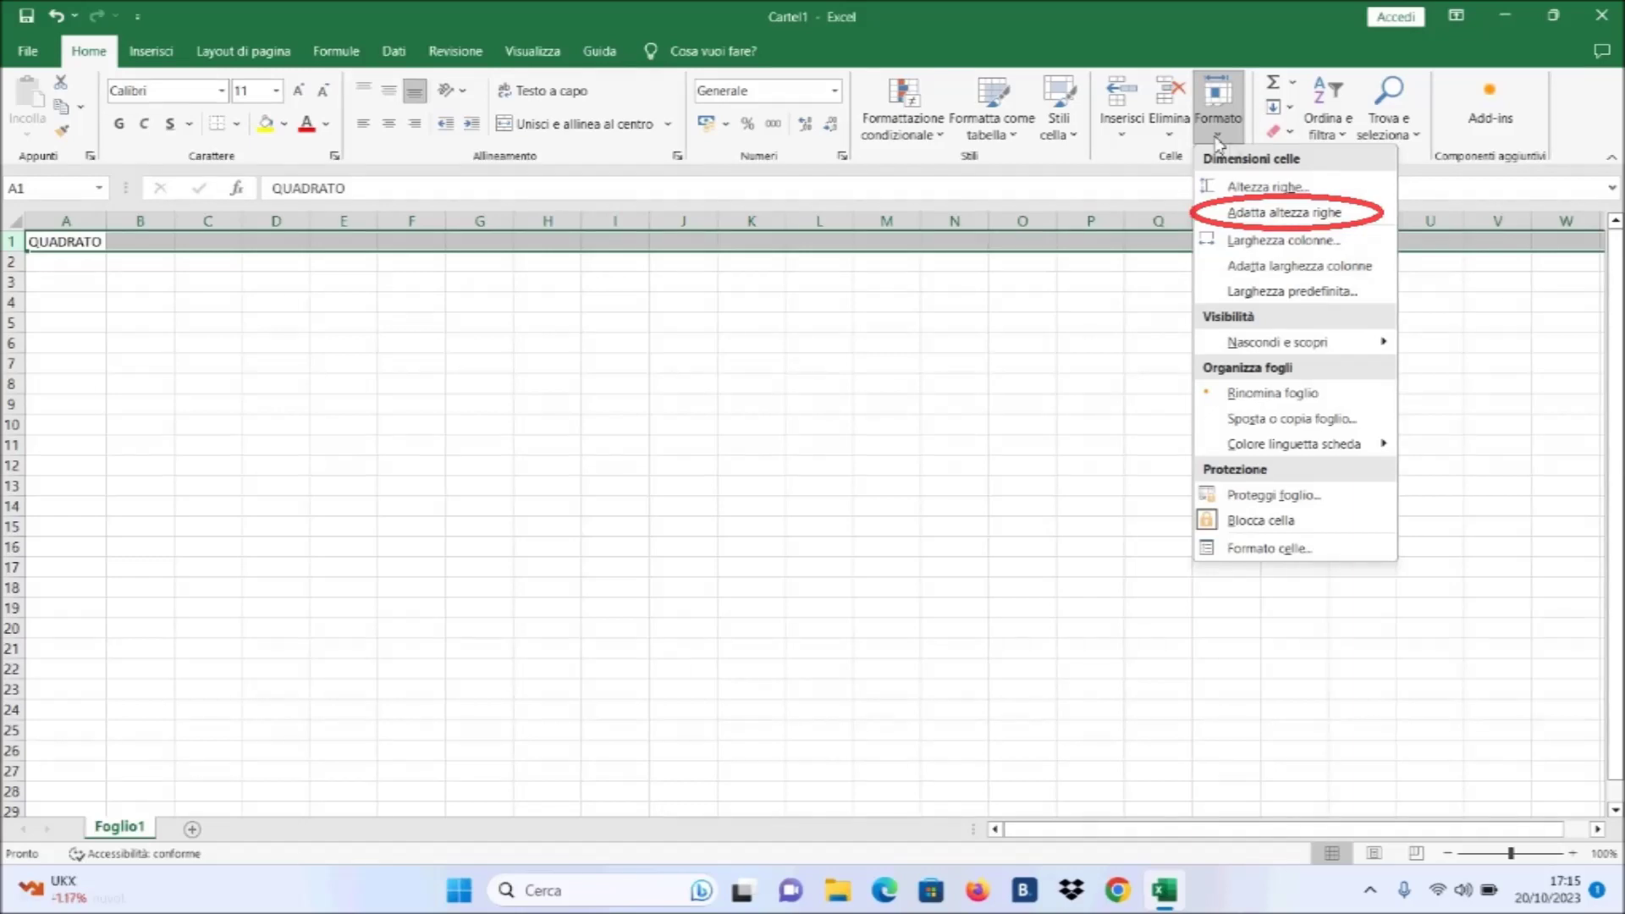
{"action": "left_click", "coordinate": [1250, 190]}
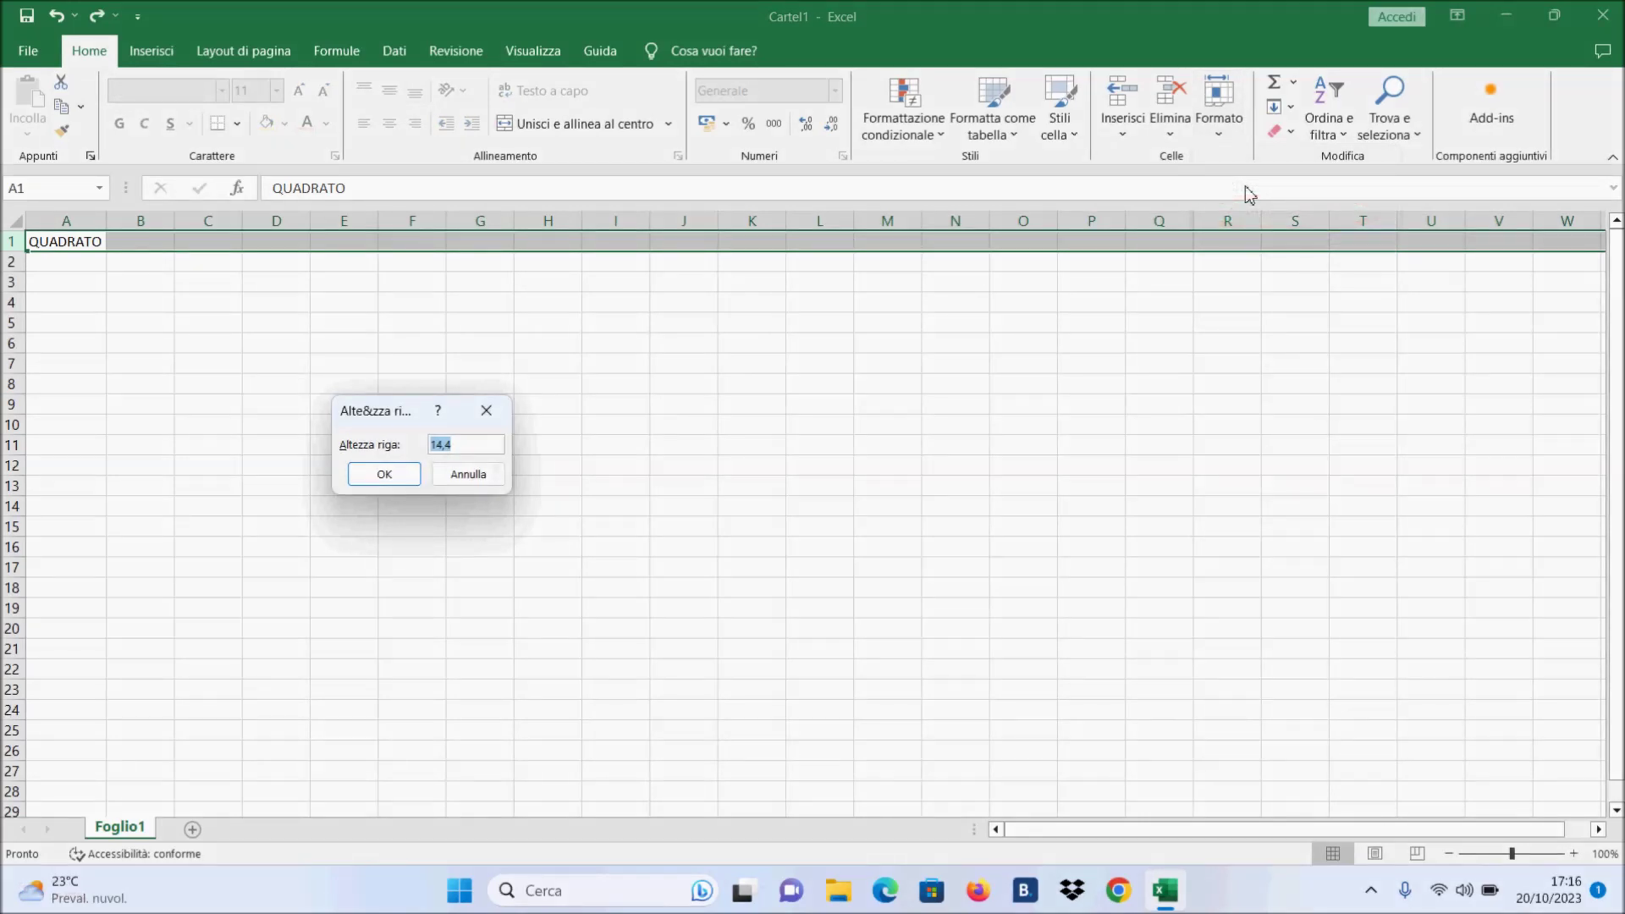
{"action": "type", "text": "25"}
{"action": "left_click", "coordinate": [388, 479]}
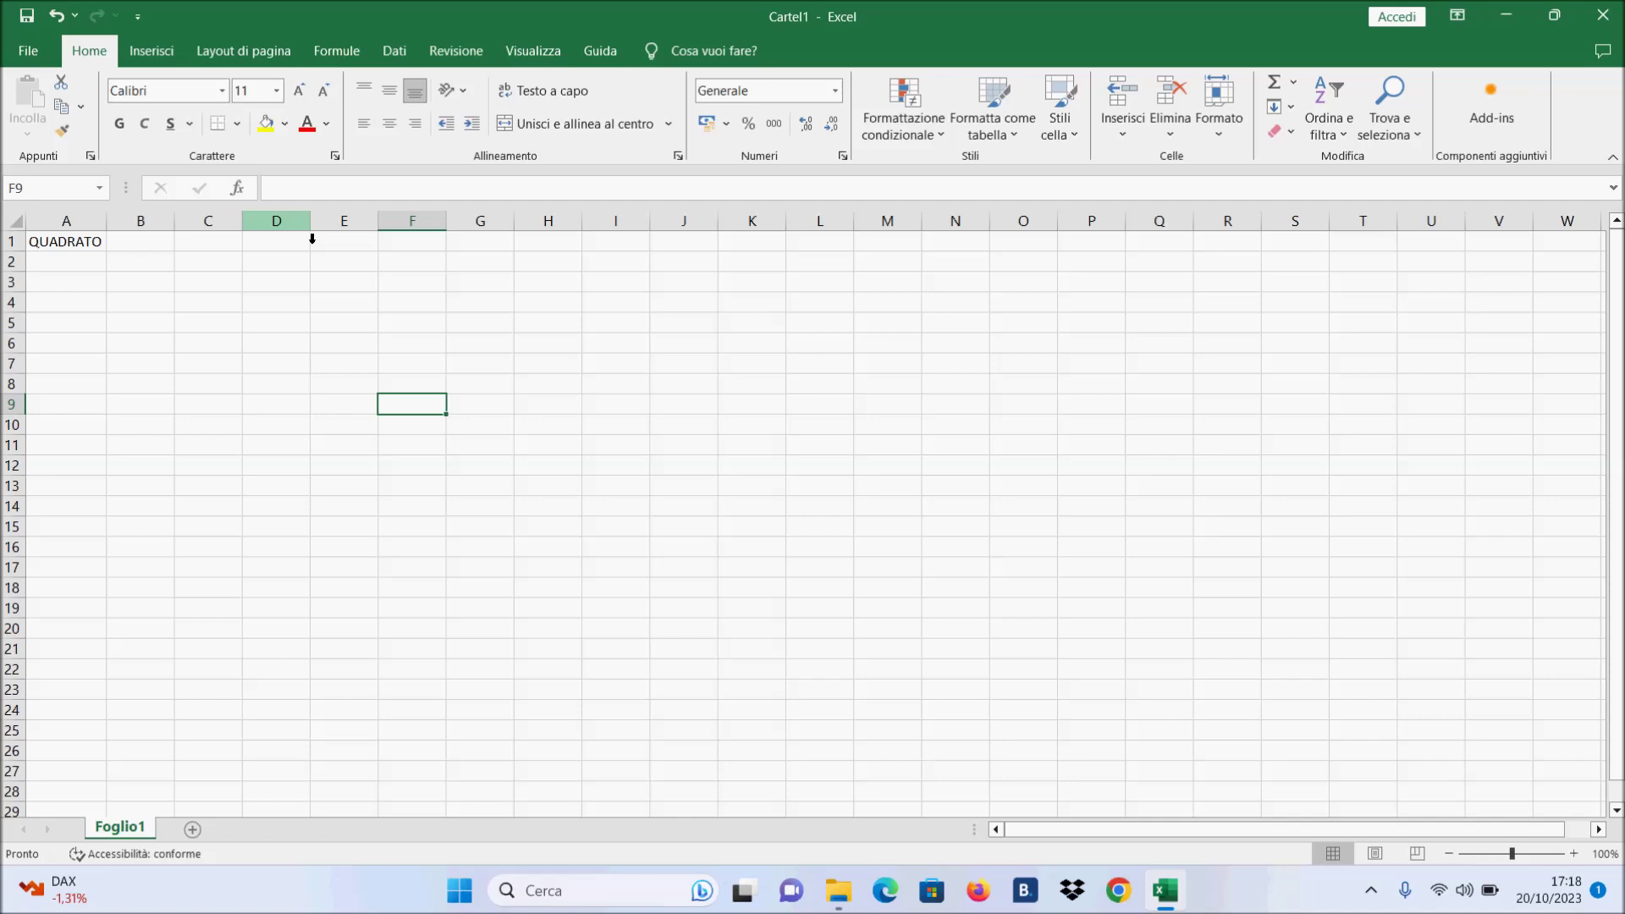
Step: Select the entire column D from its header
{"action": "left_click", "coordinate": [306, 227]}
Step: Drag-select columns D through G, deselect at J7, then select columns D through H
{"action": "left_click_drag", "start_coordinate": [305, 229], "coordinate": [467, 240]}
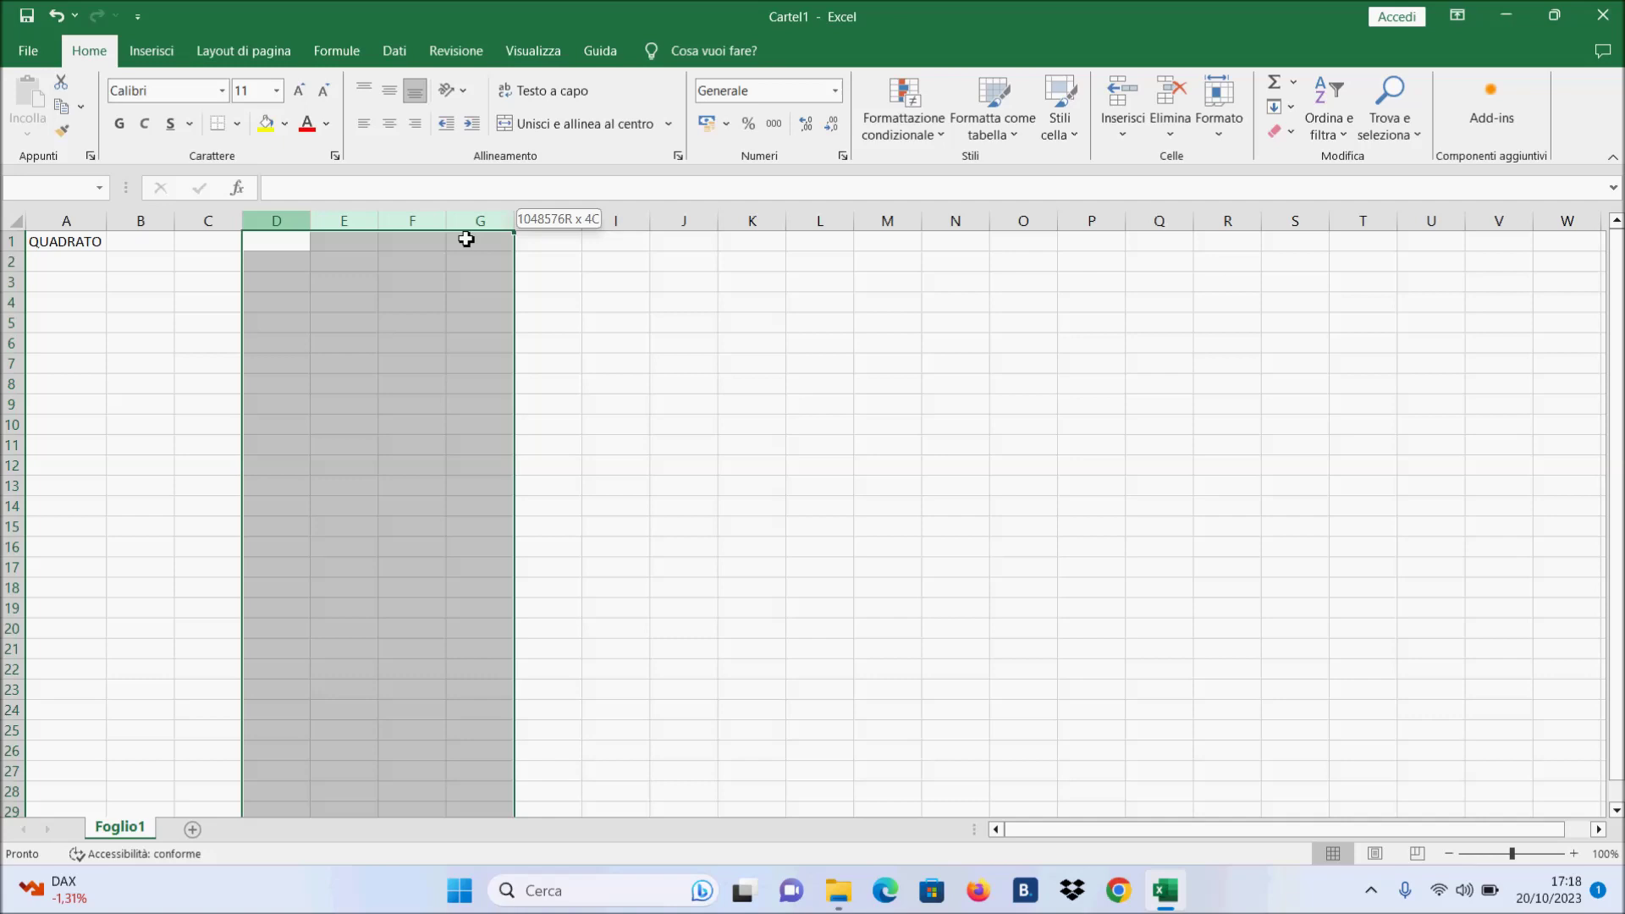
{"action": "left_click_drag", "start_coordinate": [467, 240], "coordinate": [469, 245]}
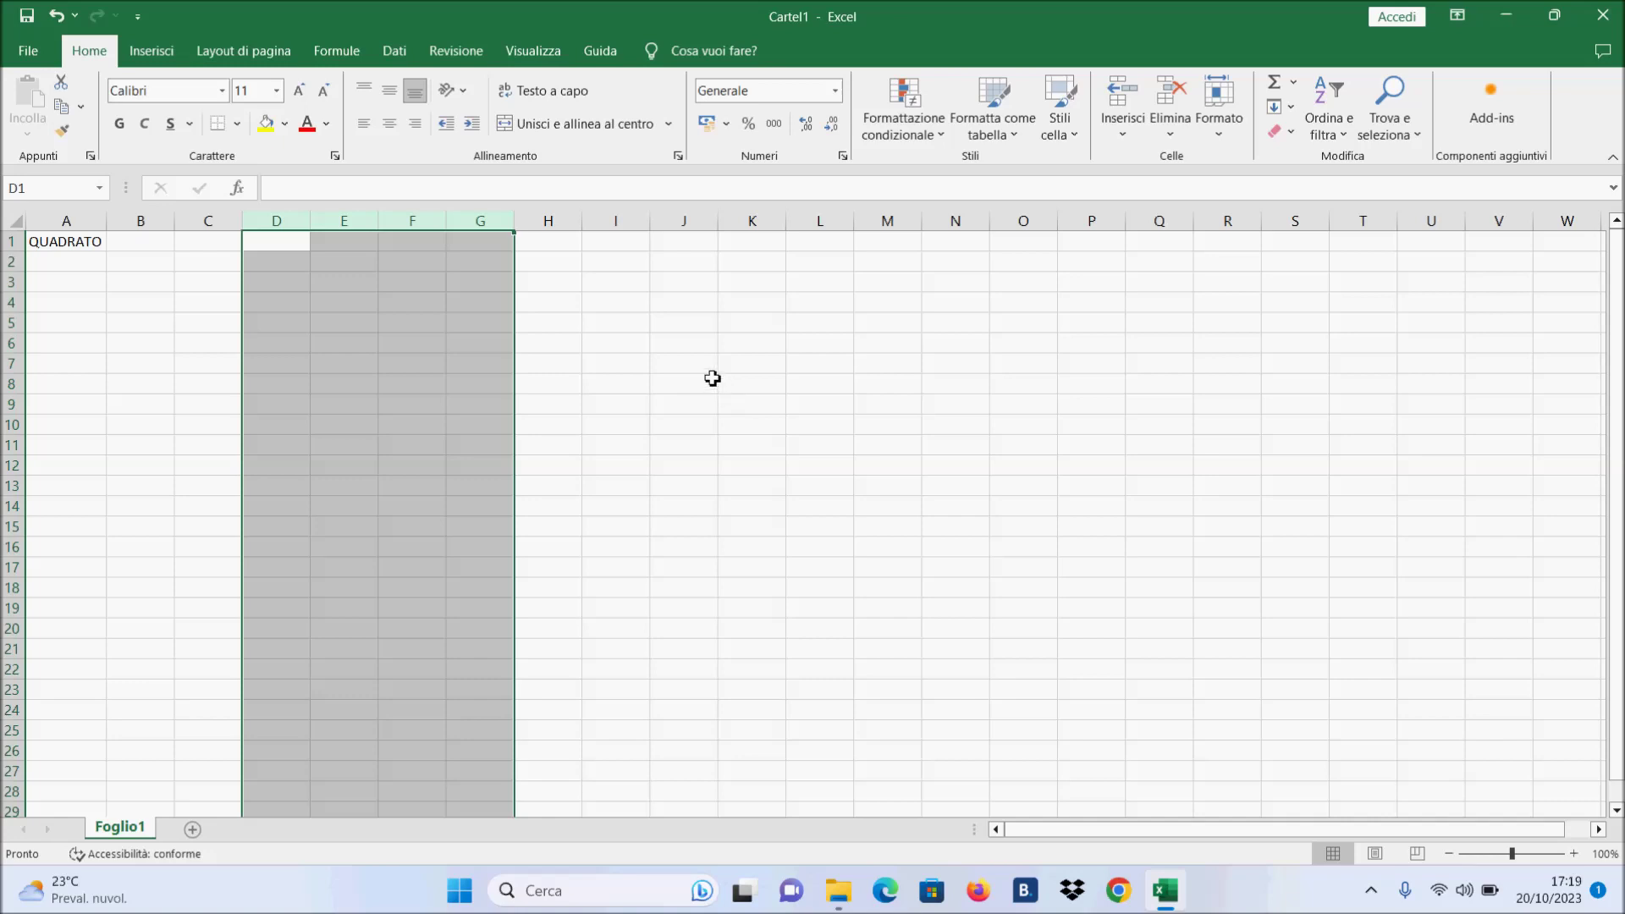
{"action": "left_click", "coordinate": [710, 369]}
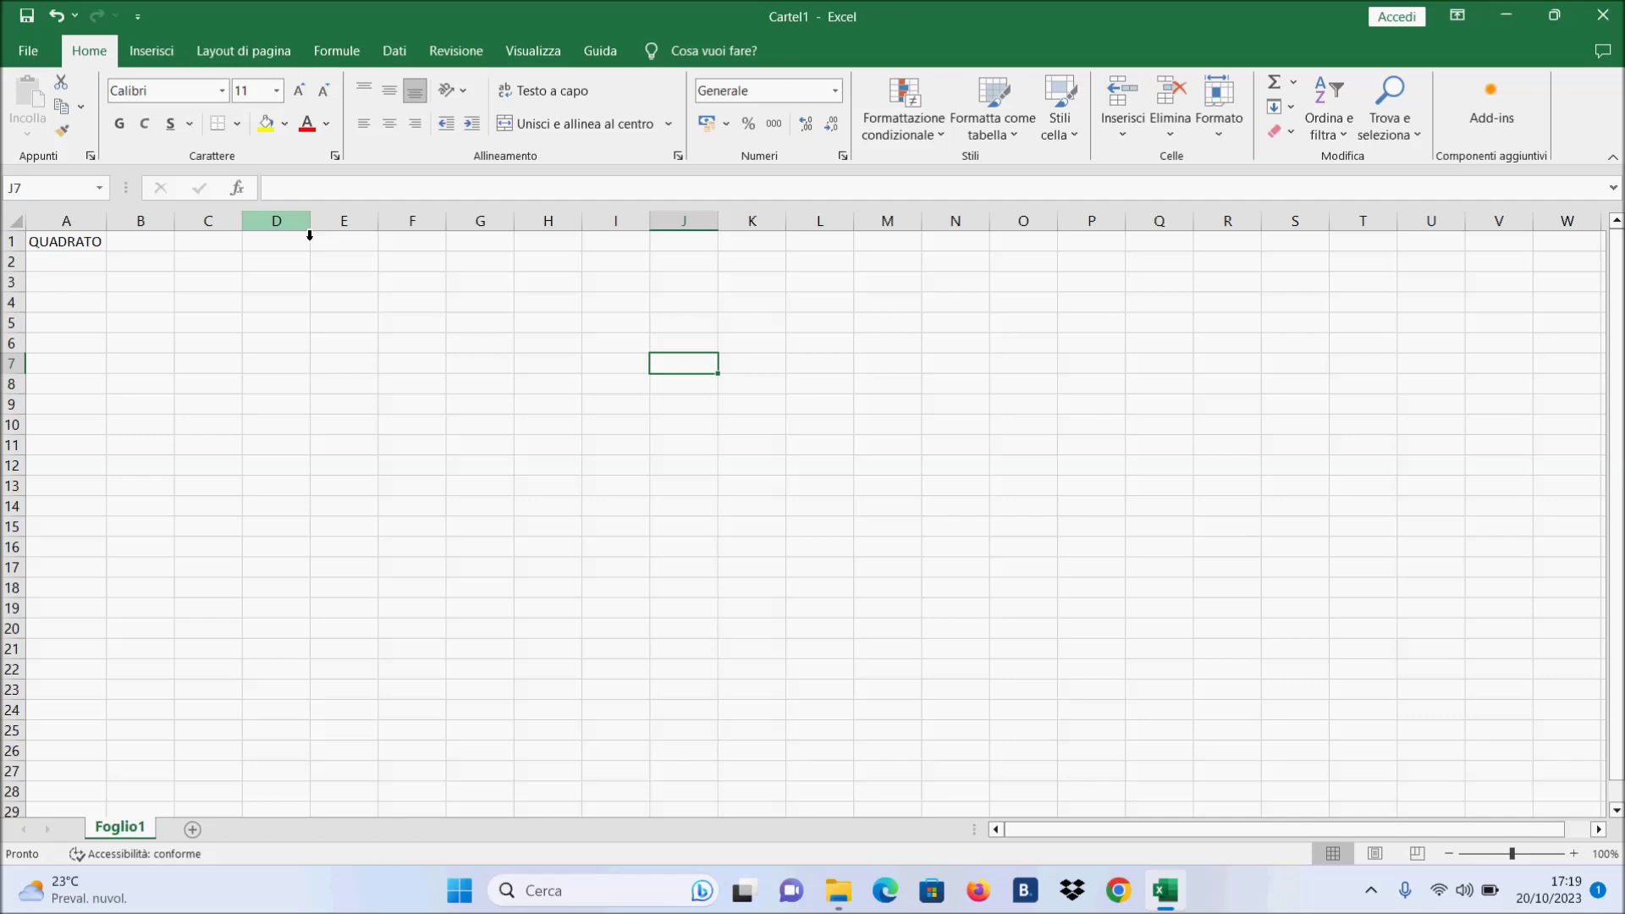
{"action": "left_click", "coordinate": [310, 235]}
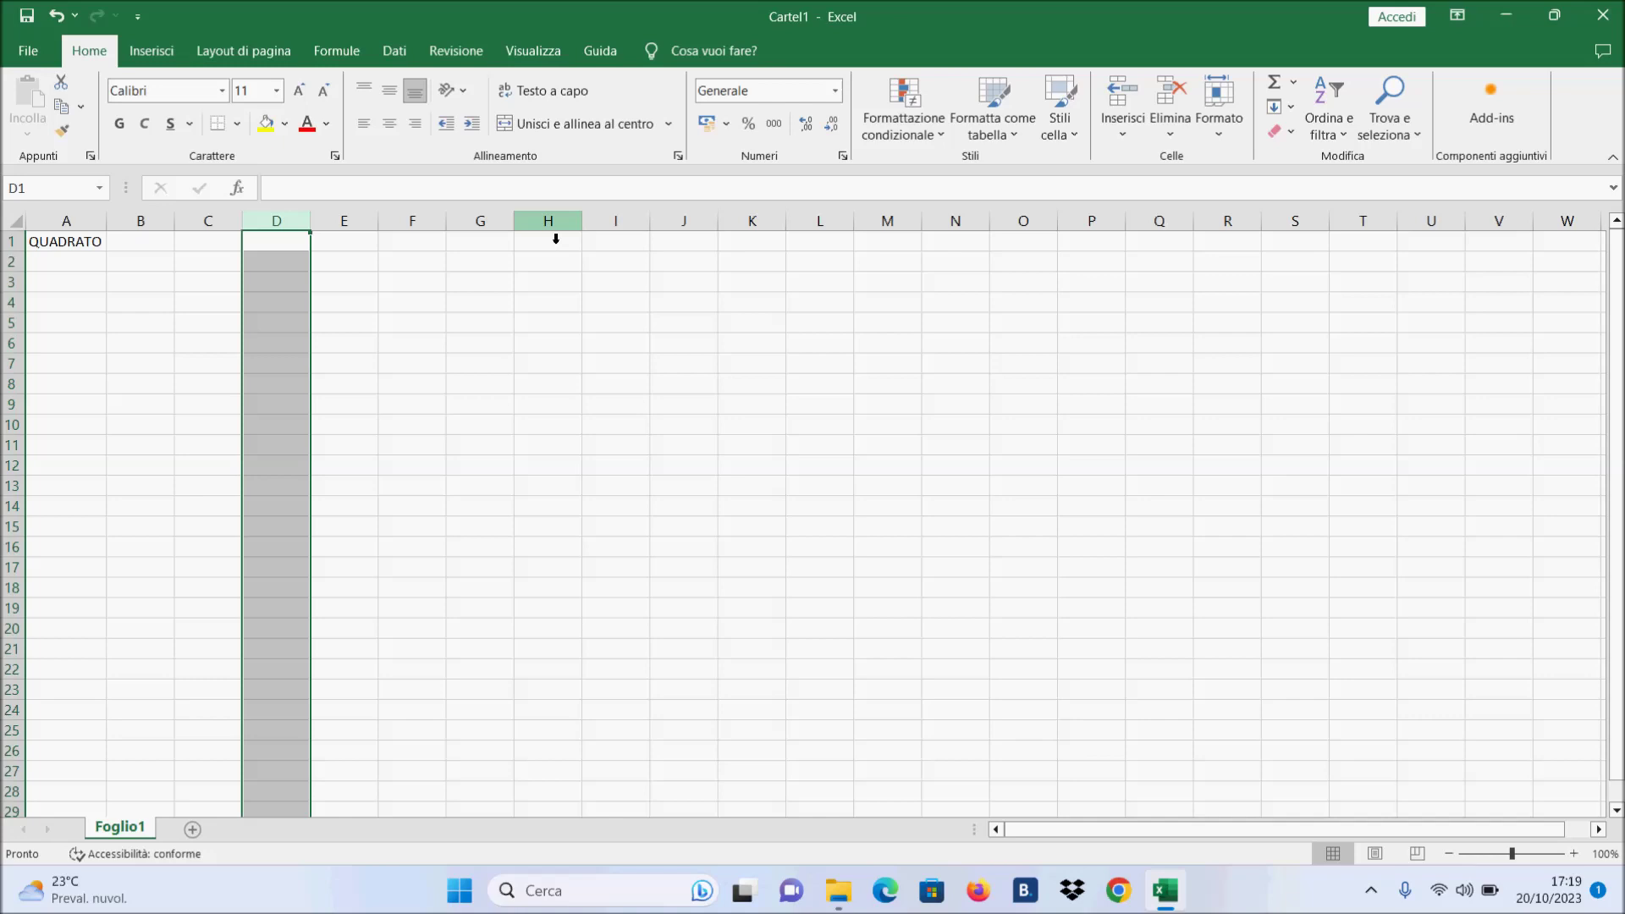
{"action": "left_click_drag", "start_coordinate": [556, 238], "coordinate": [556, 238]}
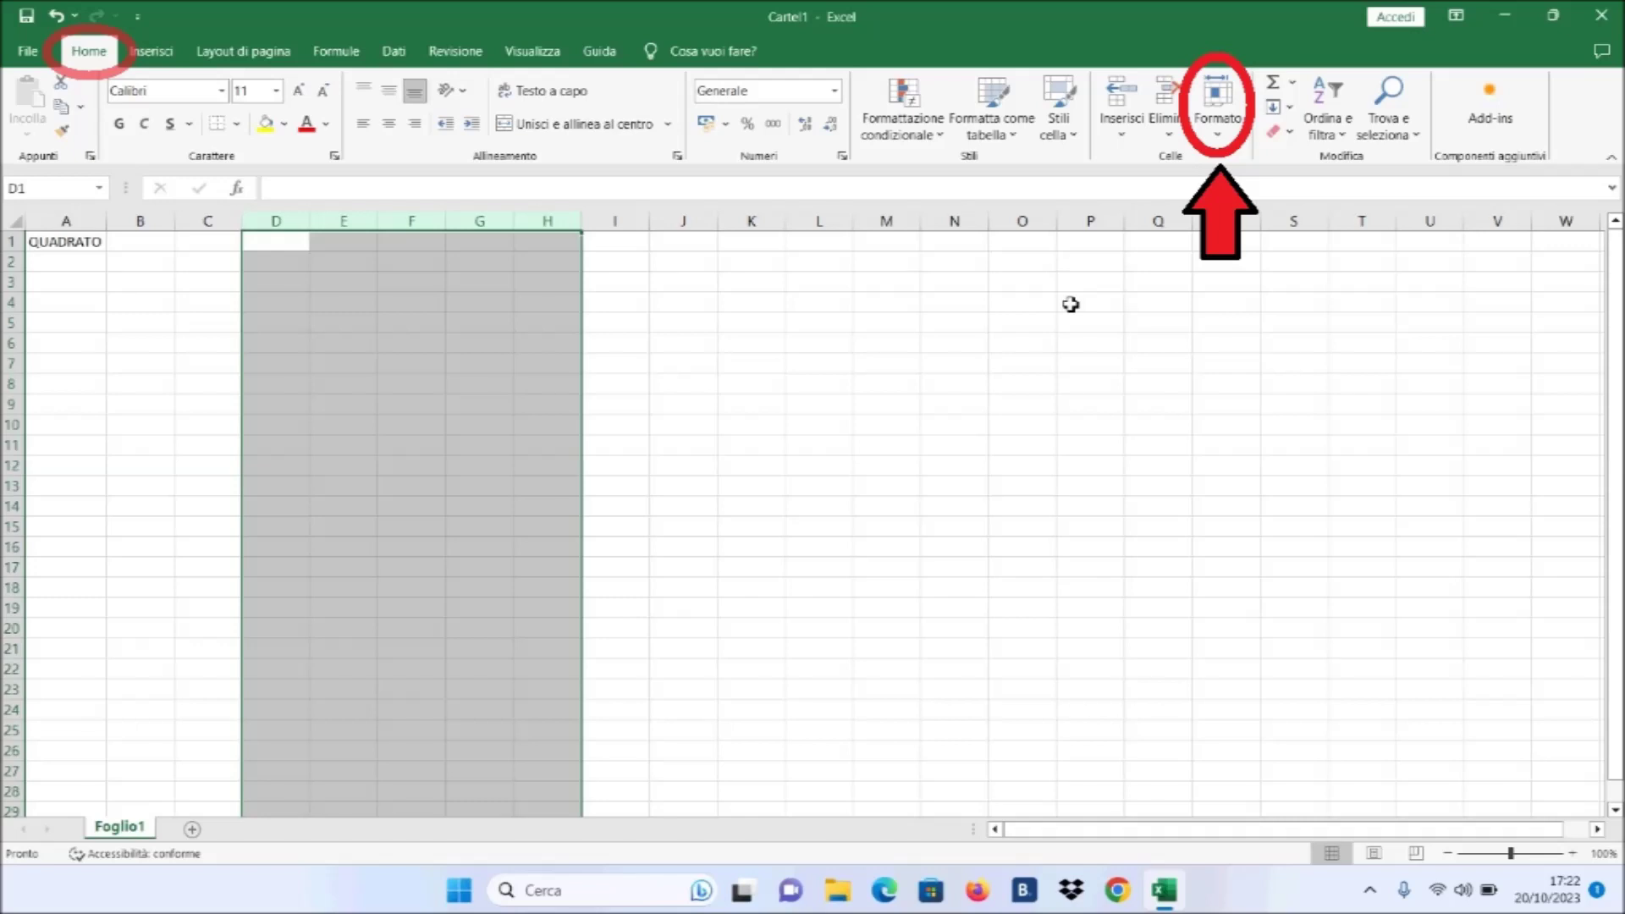
{"action": "left_click", "coordinate": [1216, 136]}
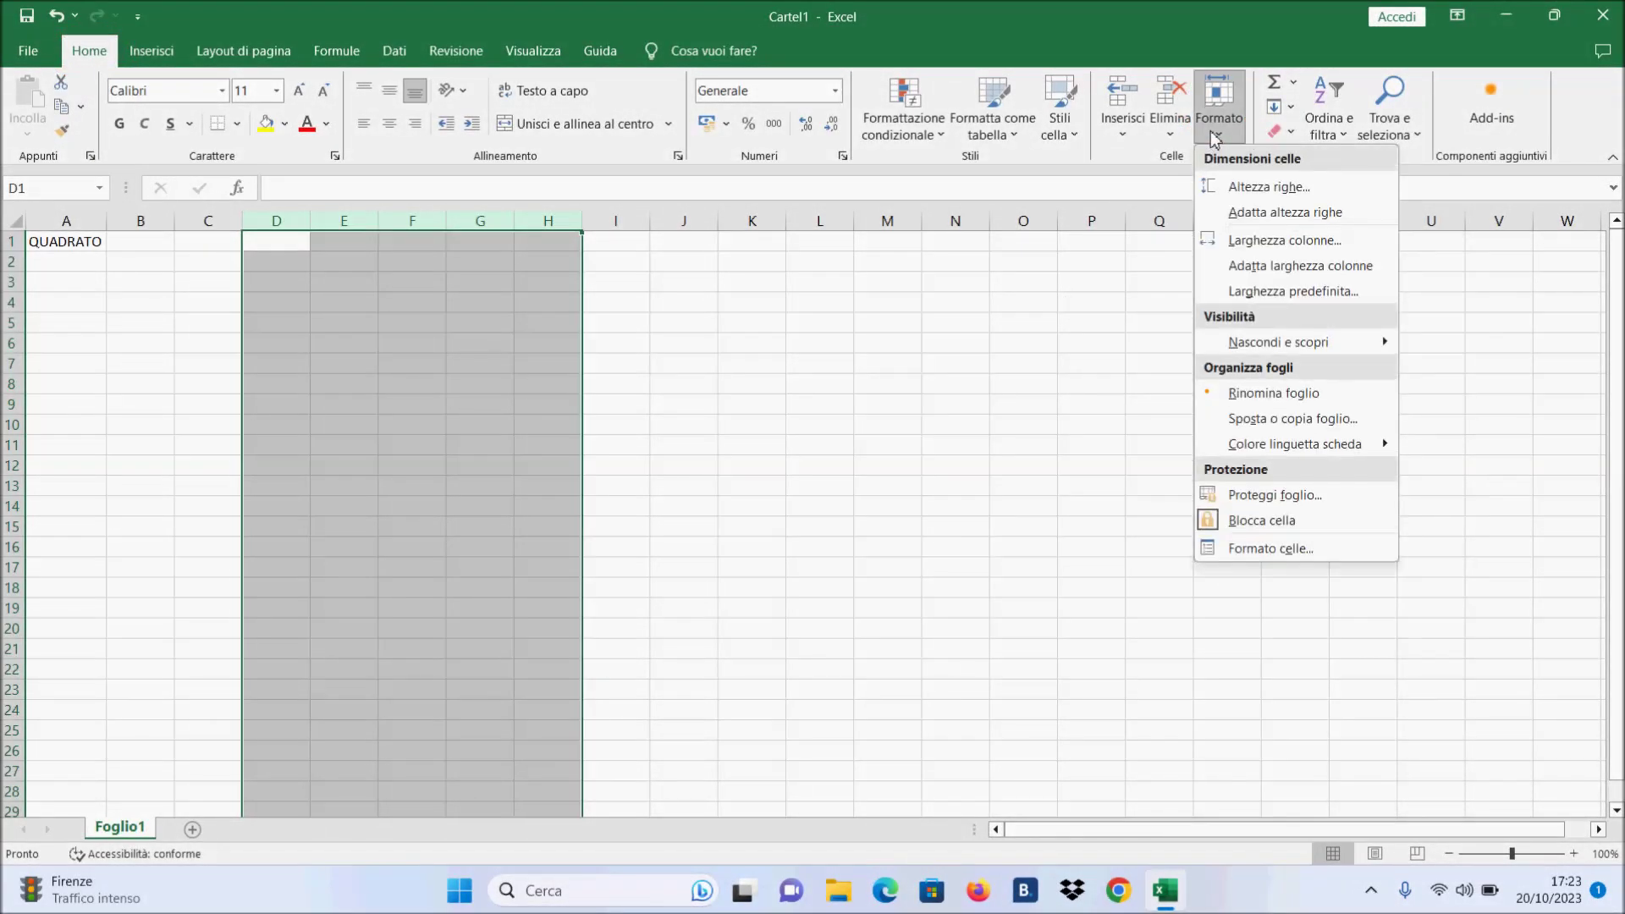
{"action": "left_click", "coordinate": [1274, 244]}
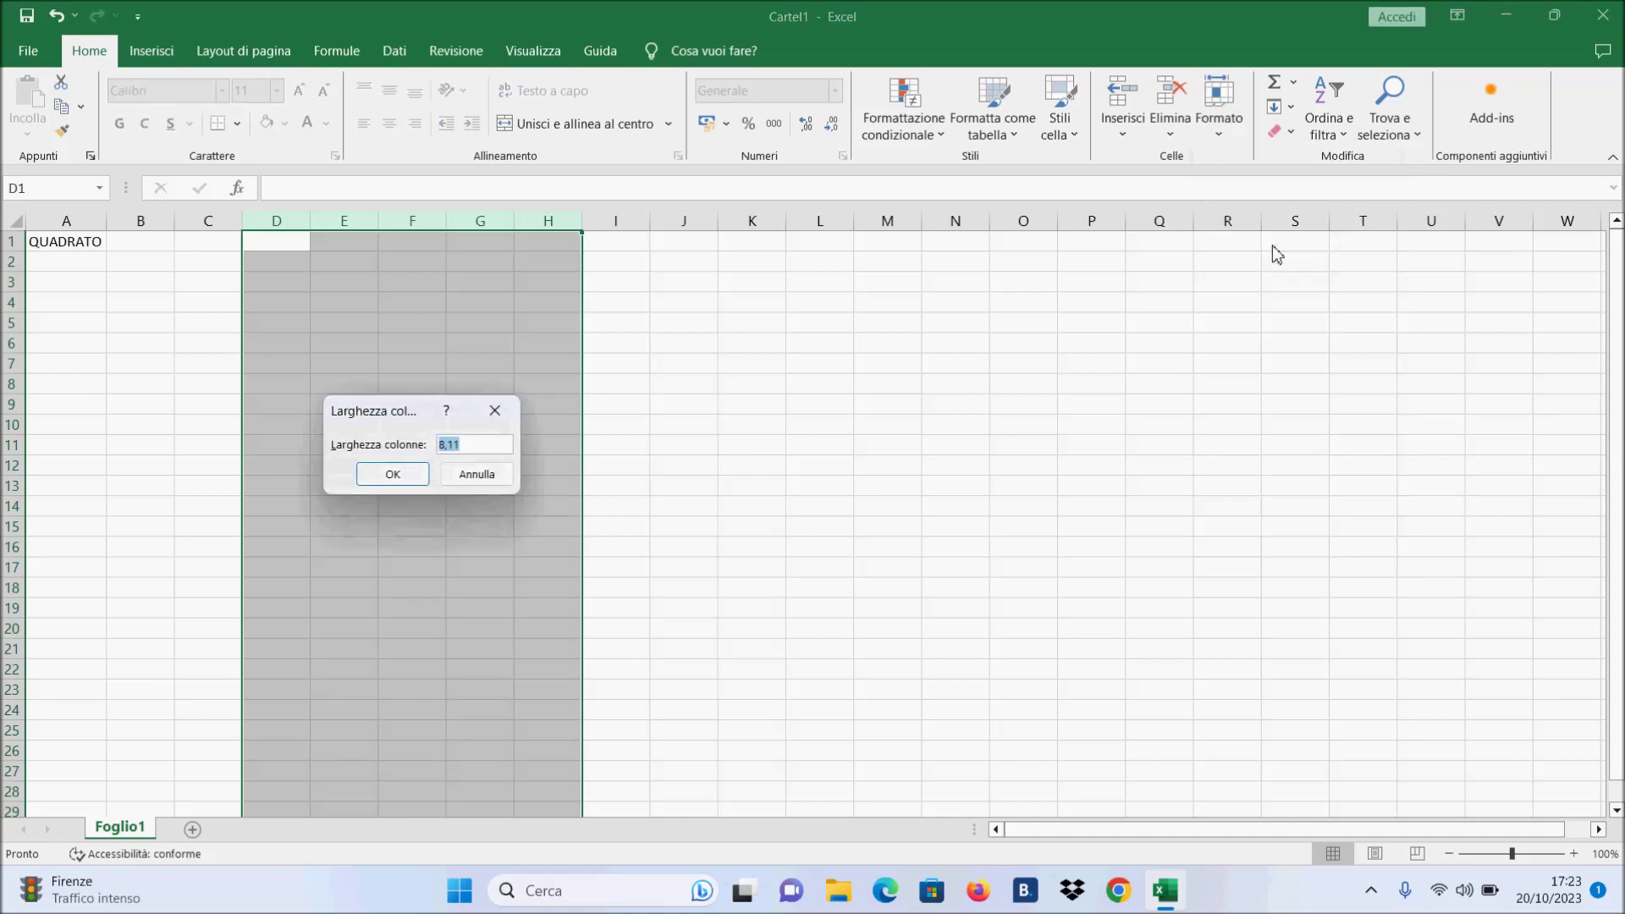
{"action": "type", "text": "16"}
{"action": "left_click", "coordinate": [381, 478]}
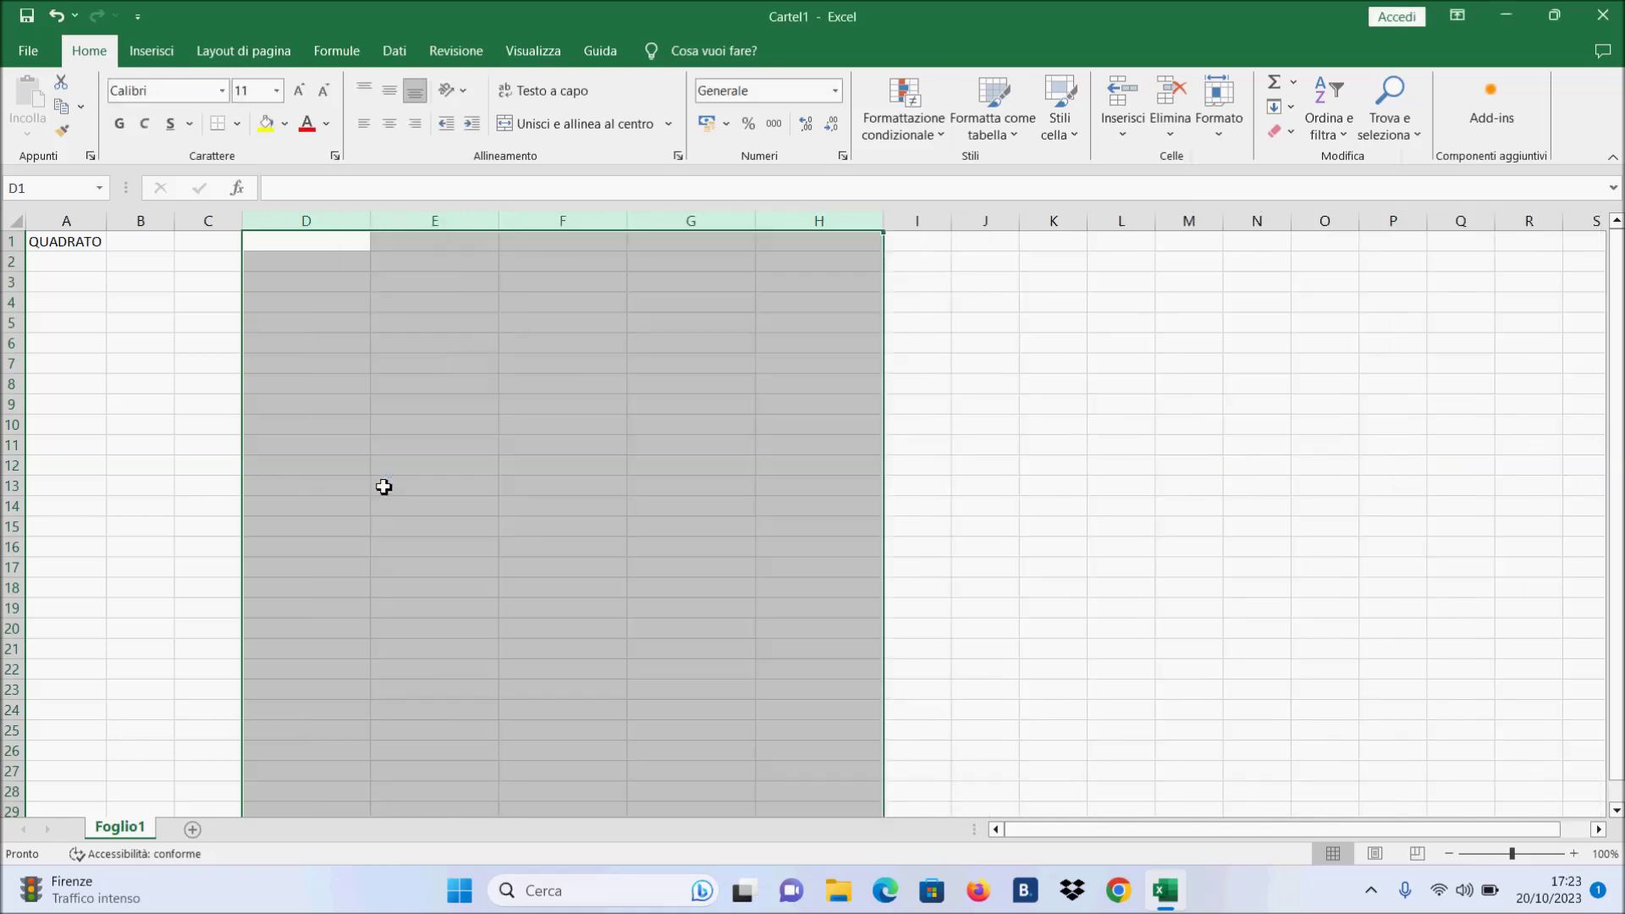
{"action": "left_click", "coordinate": [1013, 491]}
{"action": "key", "text": "ctrl+z"}
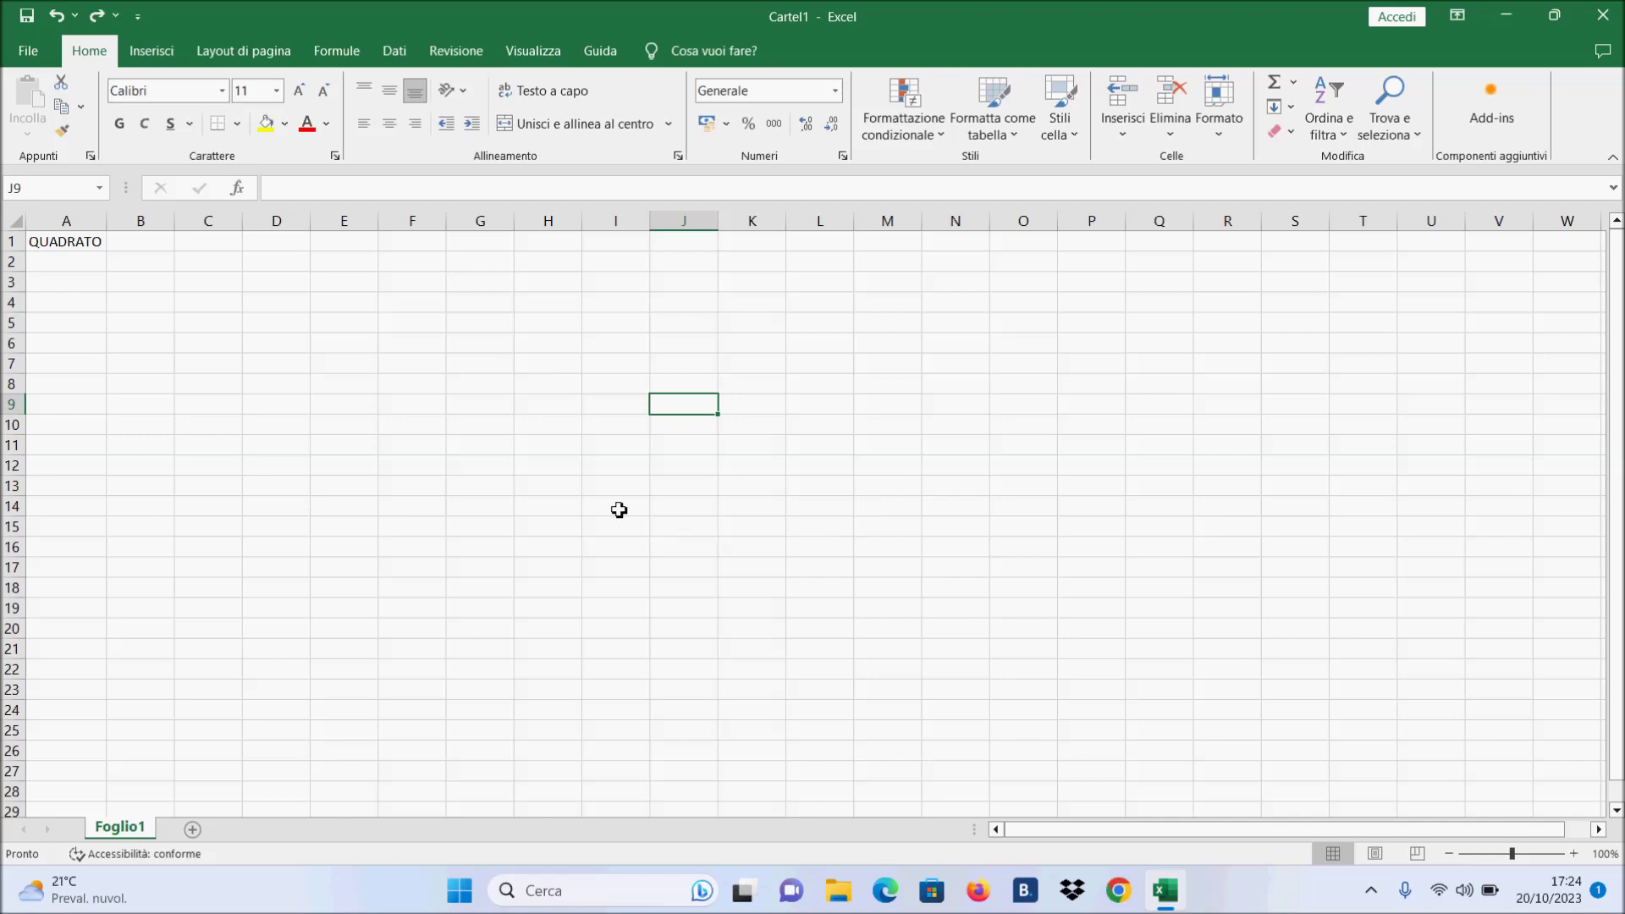
Step: Select the entire column D from its header
{"action": "left_click", "coordinate": [306, 227]}
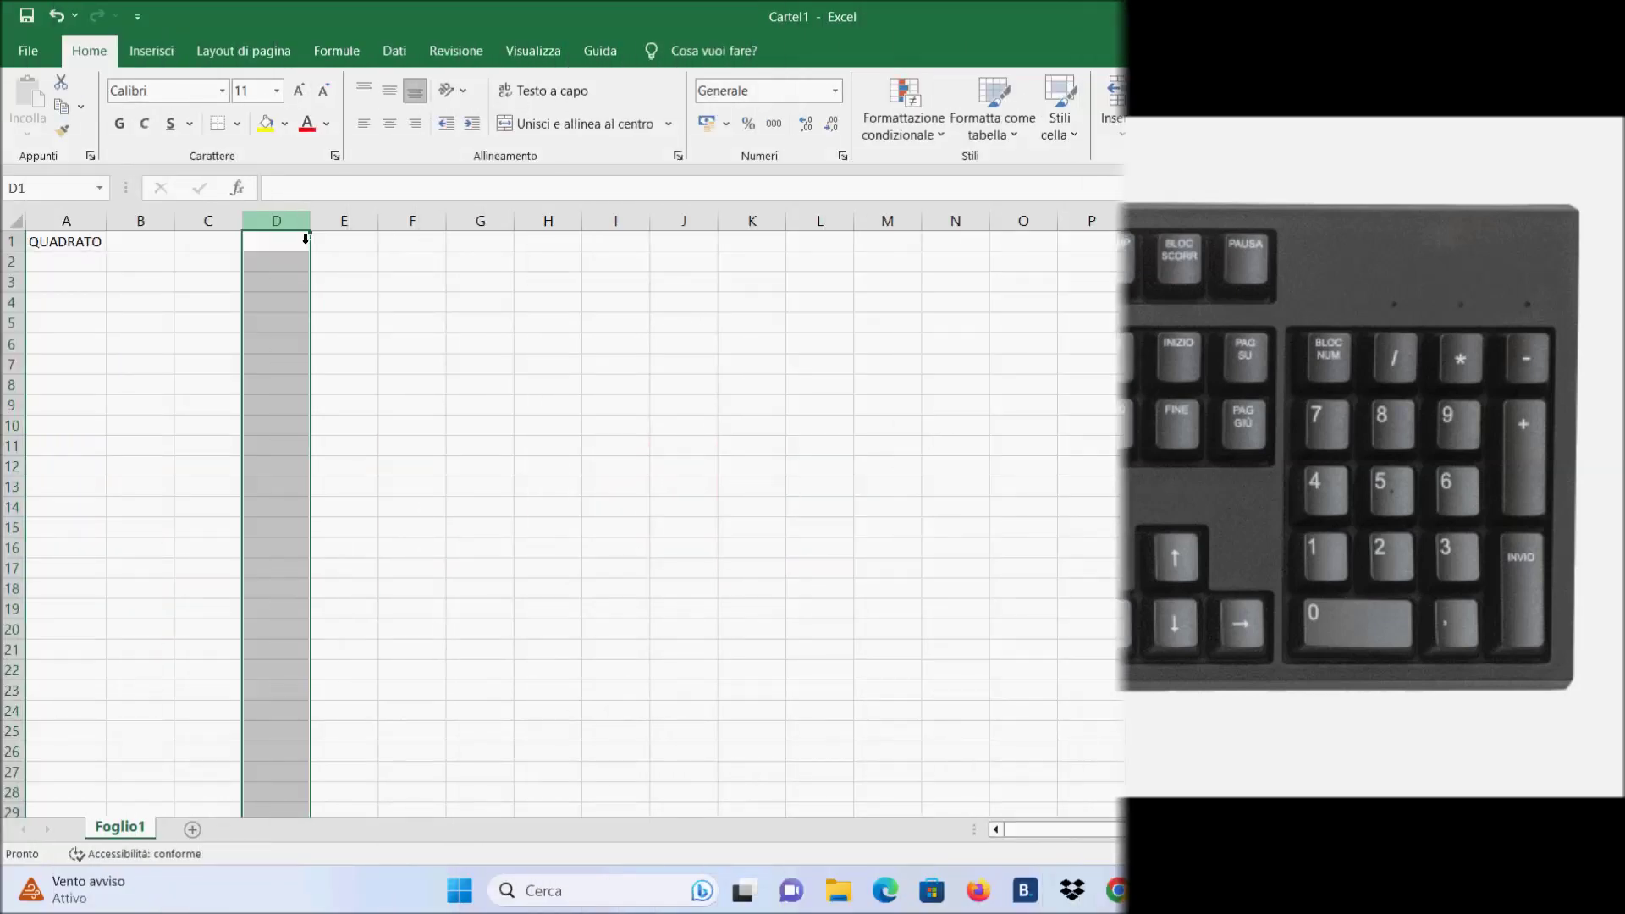
Step: Ctrl-select columns D and H together, then rows 2 and 7, deselecting after each
{"action": "left_click", "coordinate": [559, 244], "text": "ctrl"}
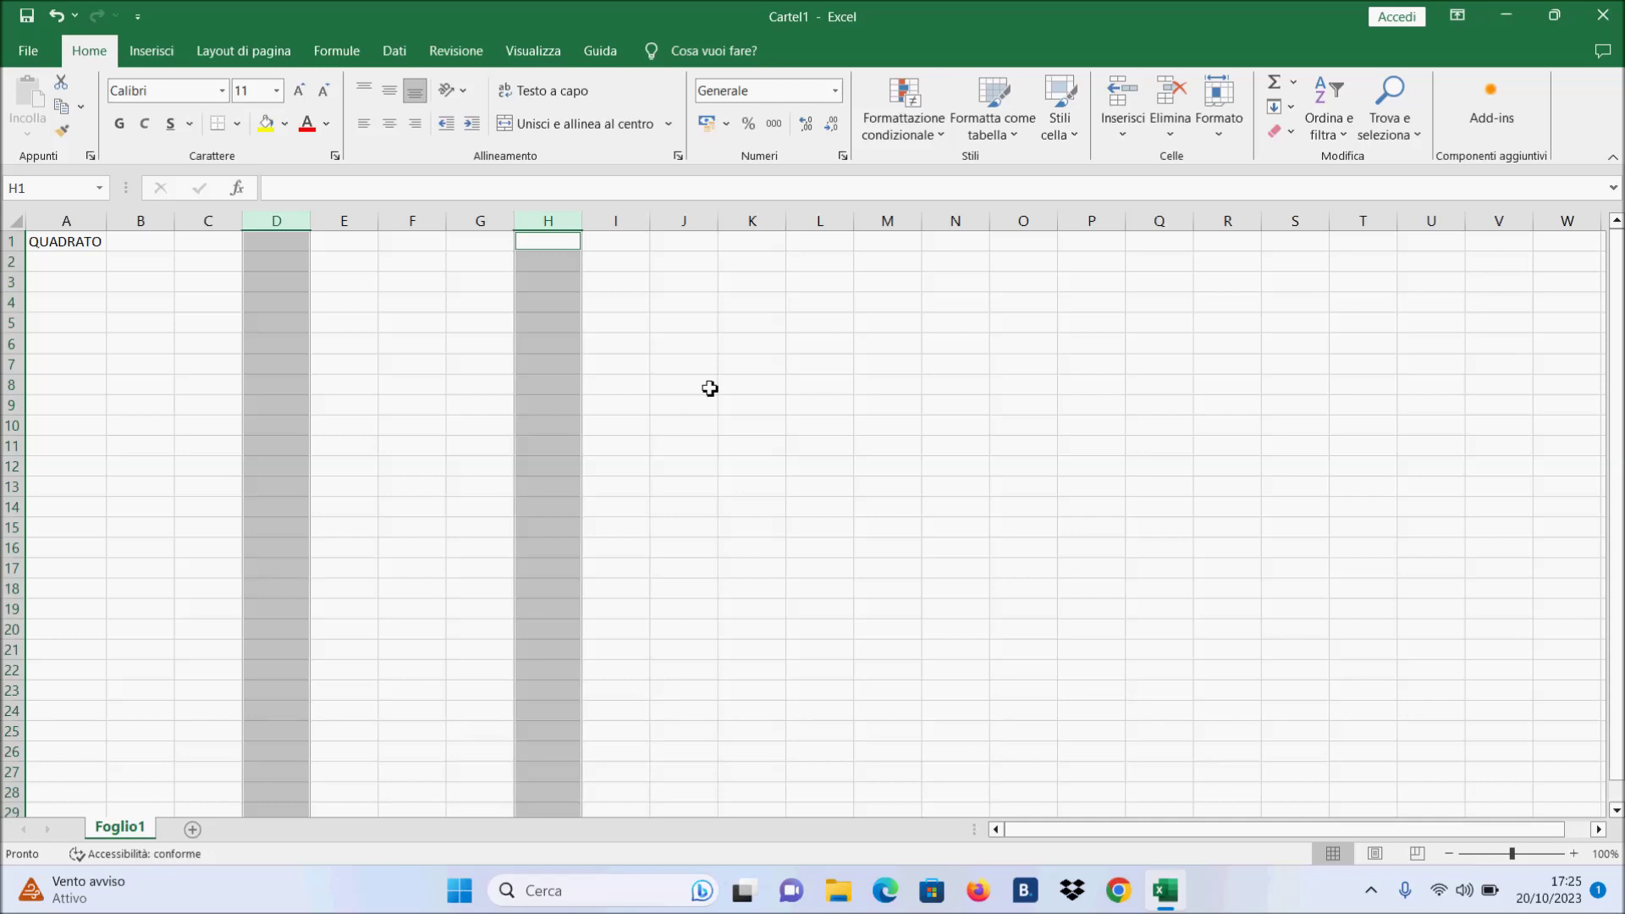
{"action": "left_click", "coordinate": [709, 389]}
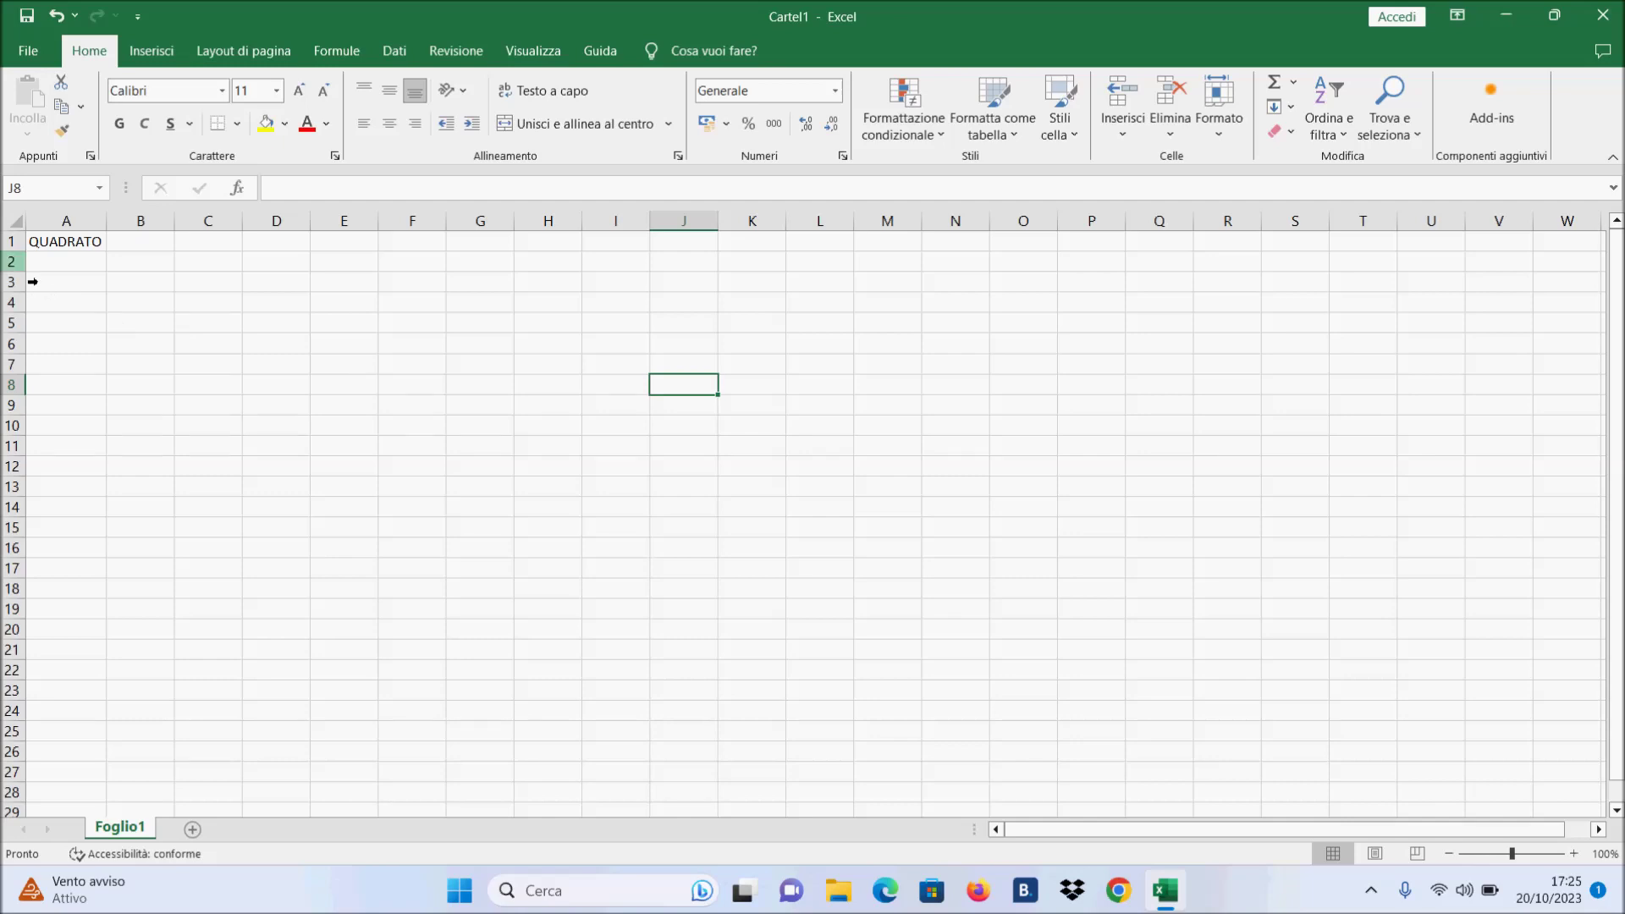
{"action": "left_click", "coordinate": [33, 281]}
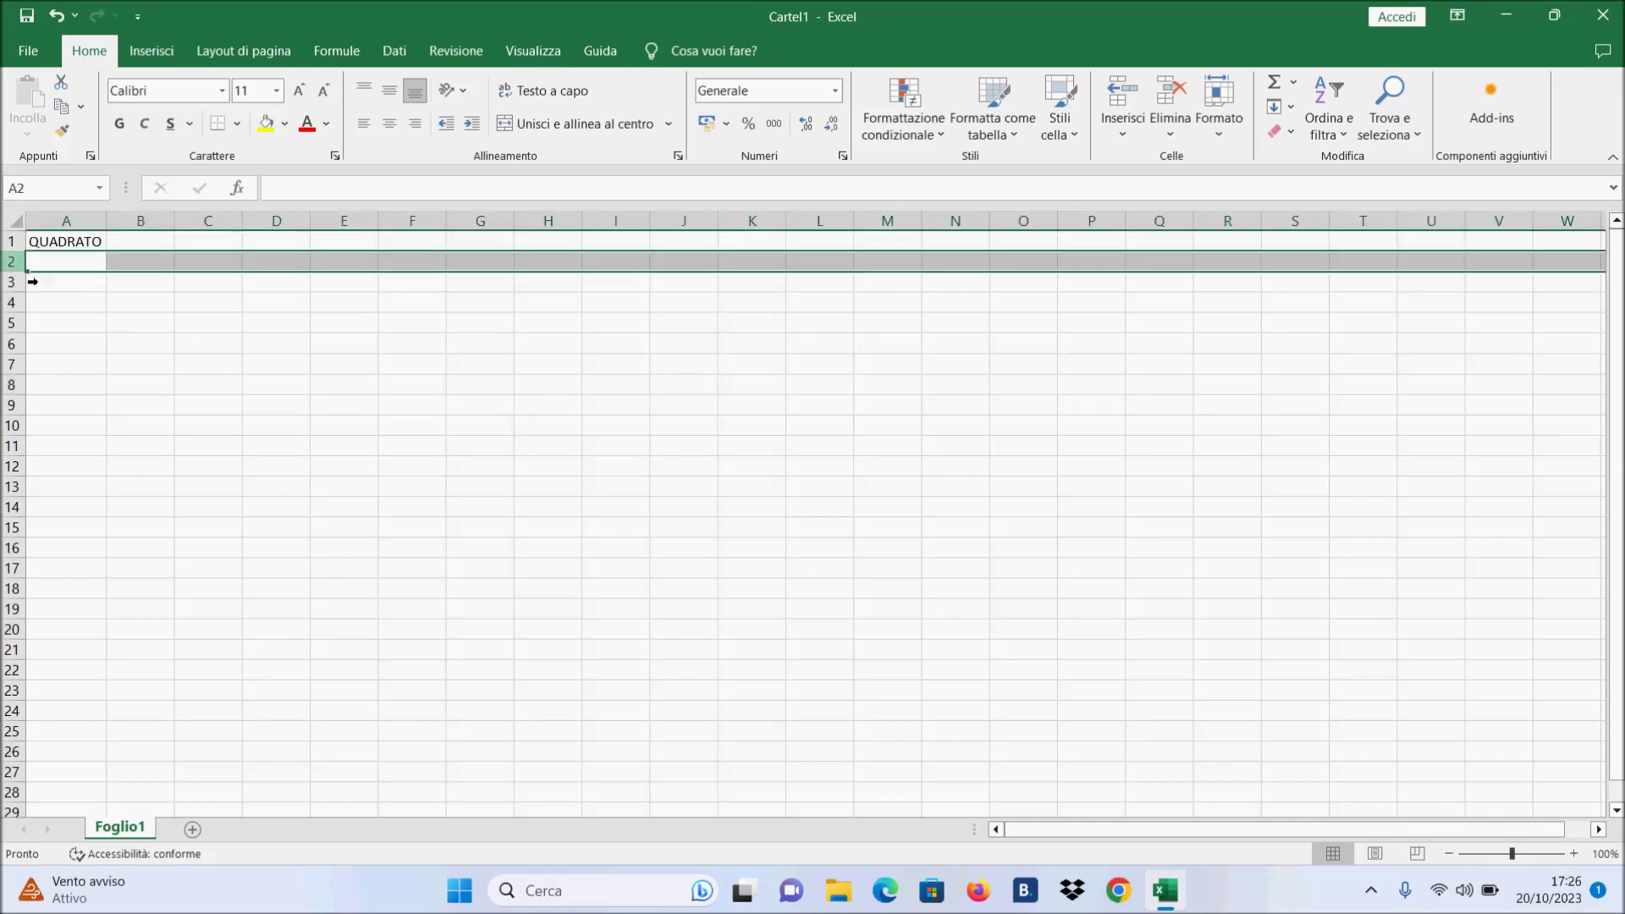
{"action": "left_click", "coordinate": [30, 363], "text": "ctrl"}
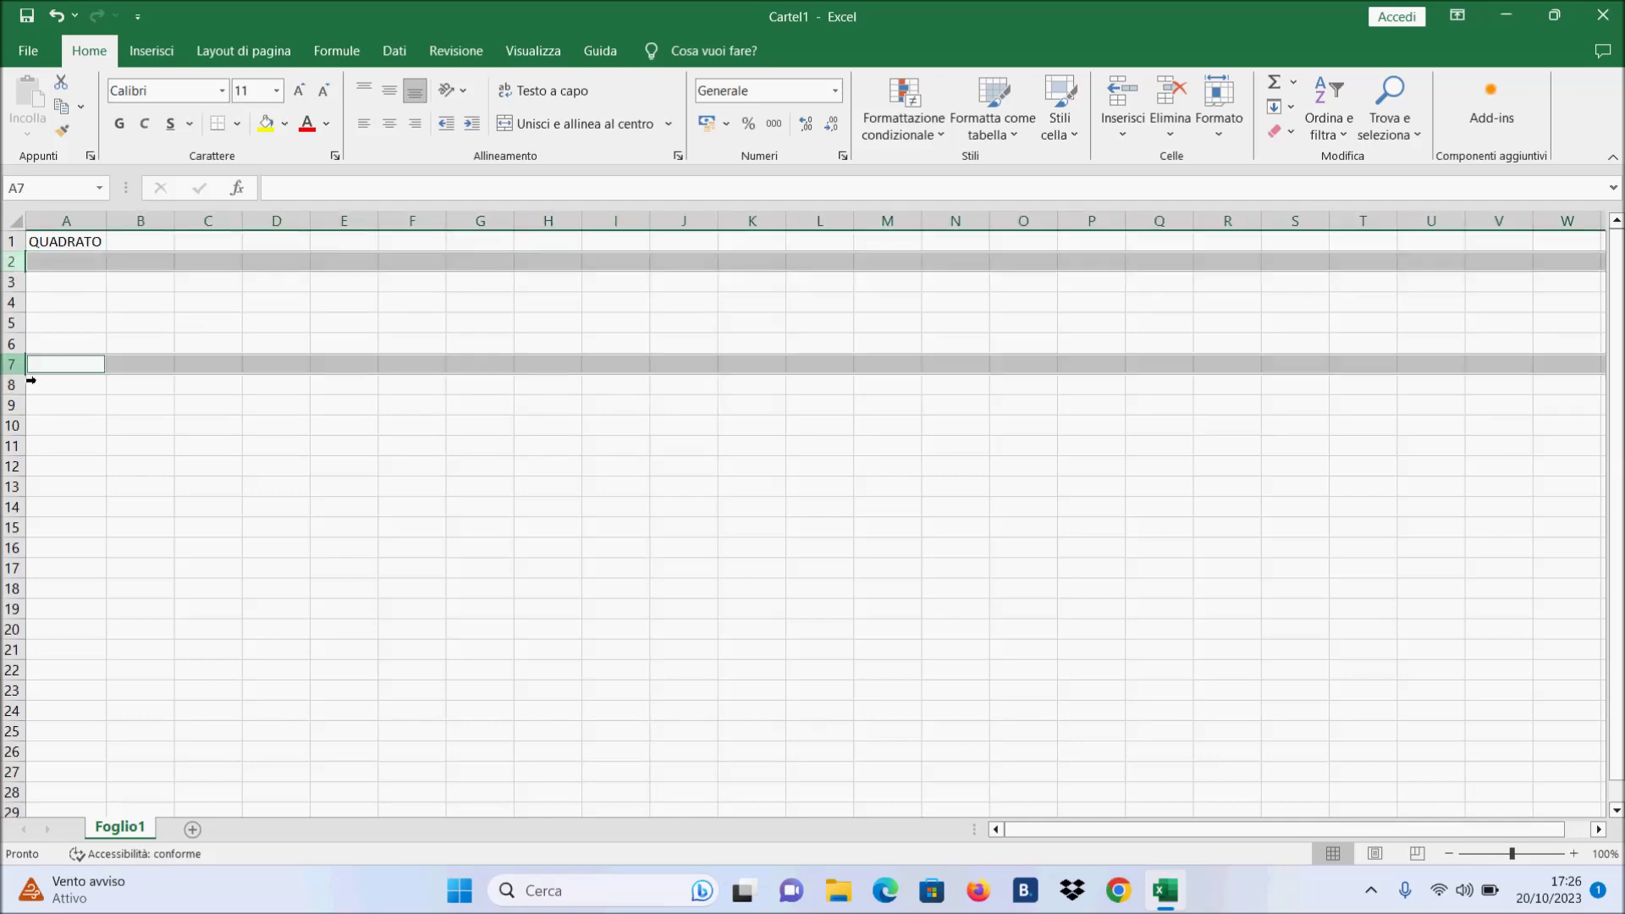
{"action": "left_click", "coordinate": [341, 475]}
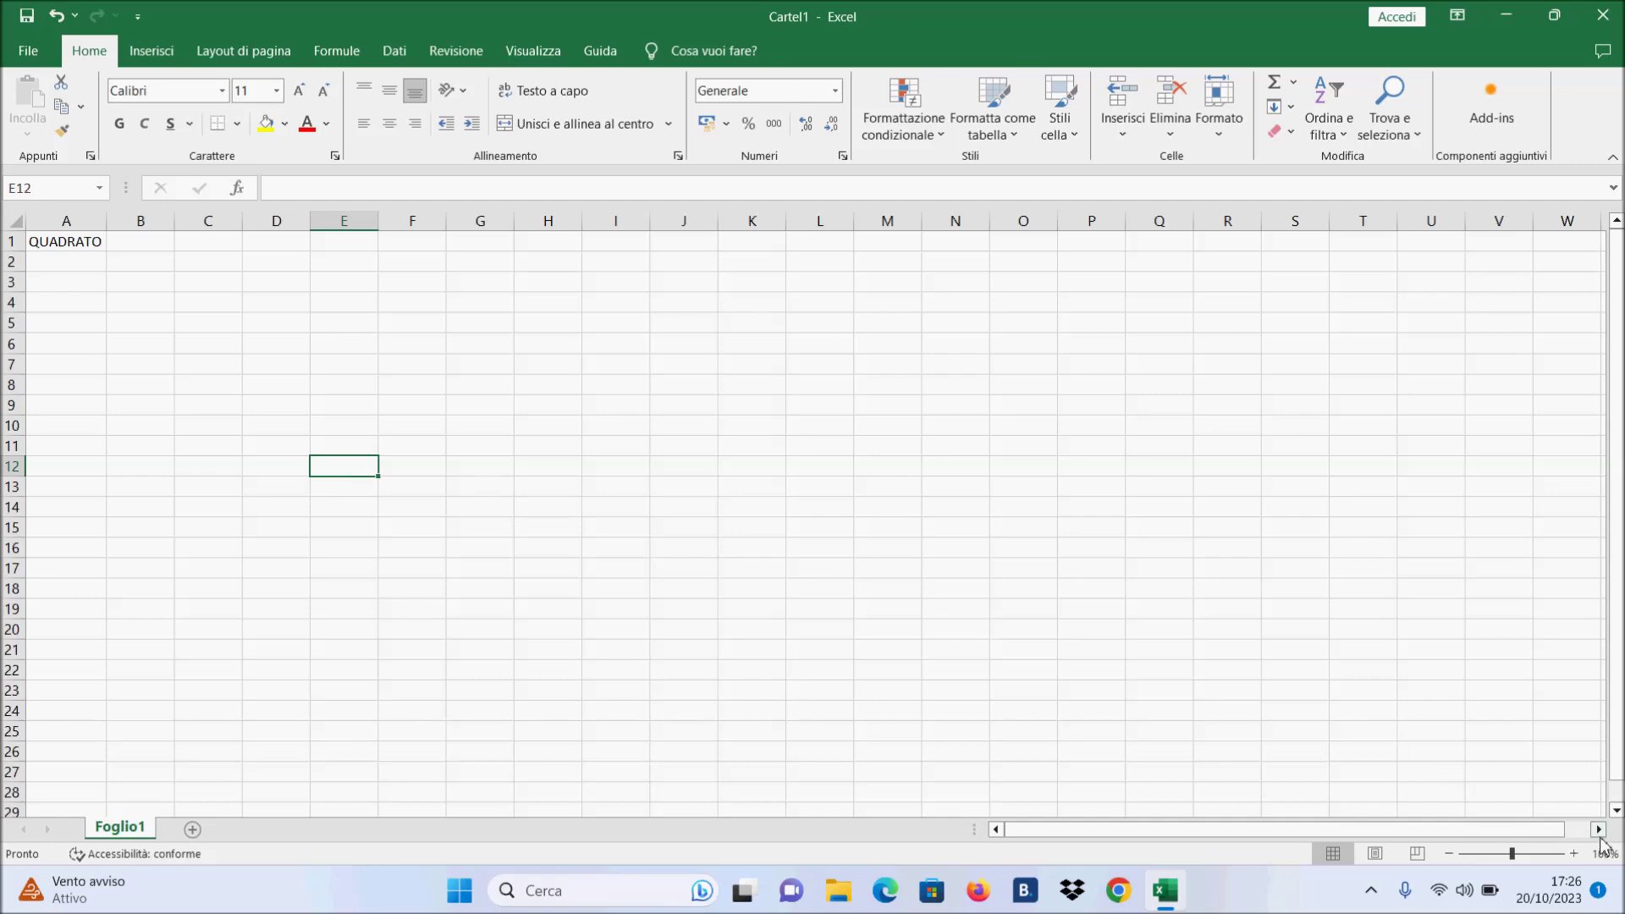
{"action": "left_click", "coordinate": [1599, 831]}
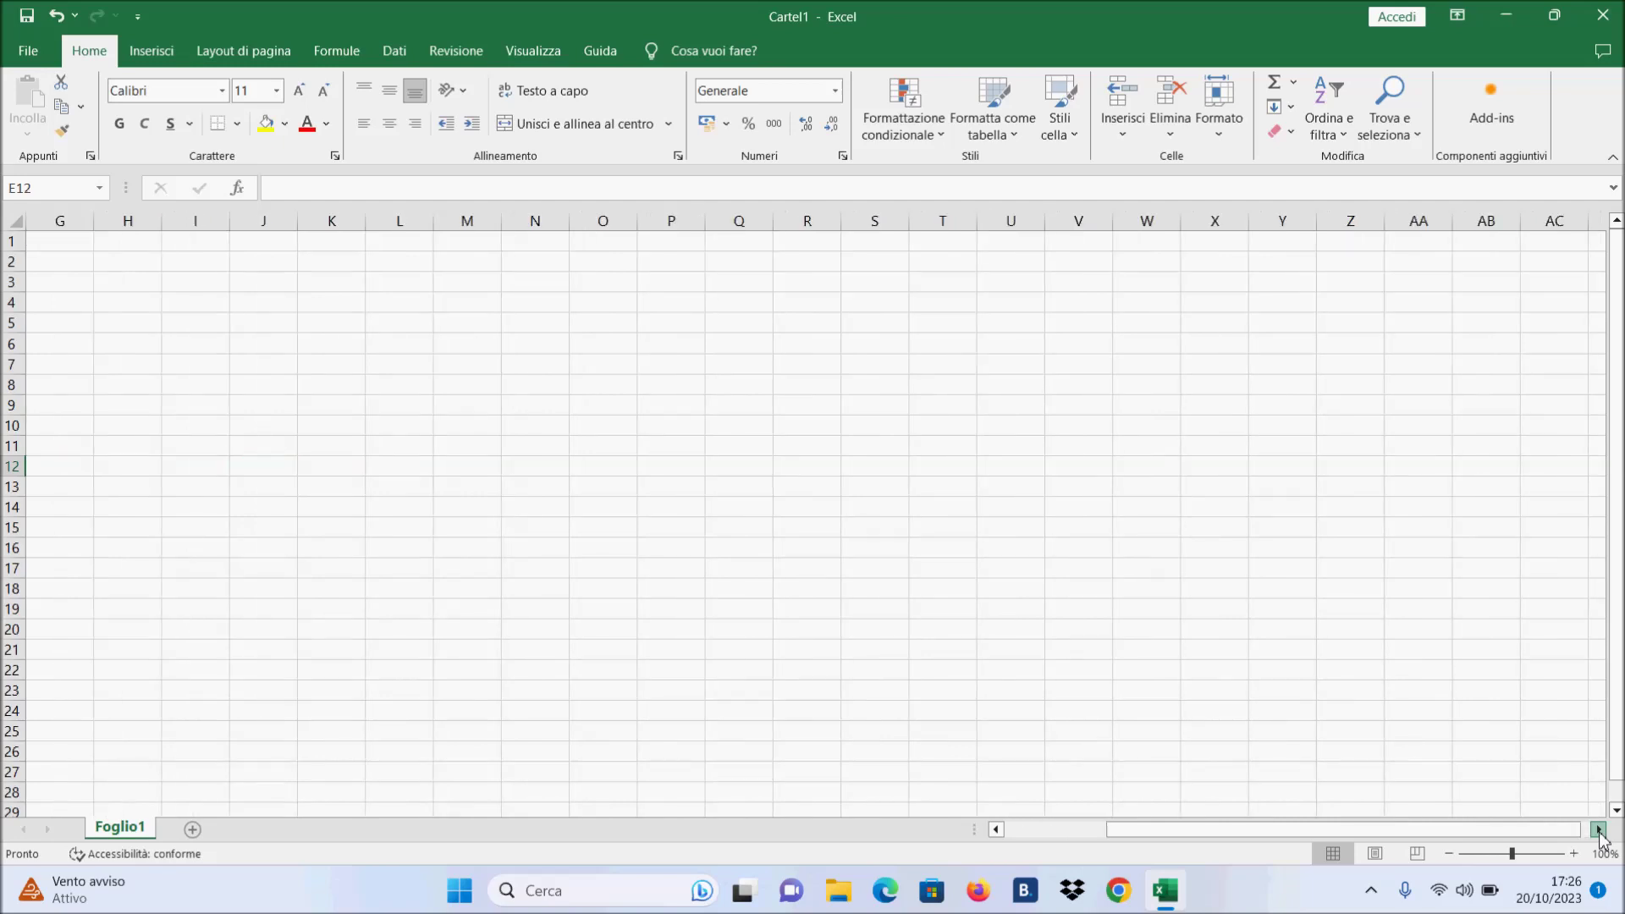
{"action": "left_click_drag", "start_coordinate": [1599, 831], "coordinate": [1599, 831]}
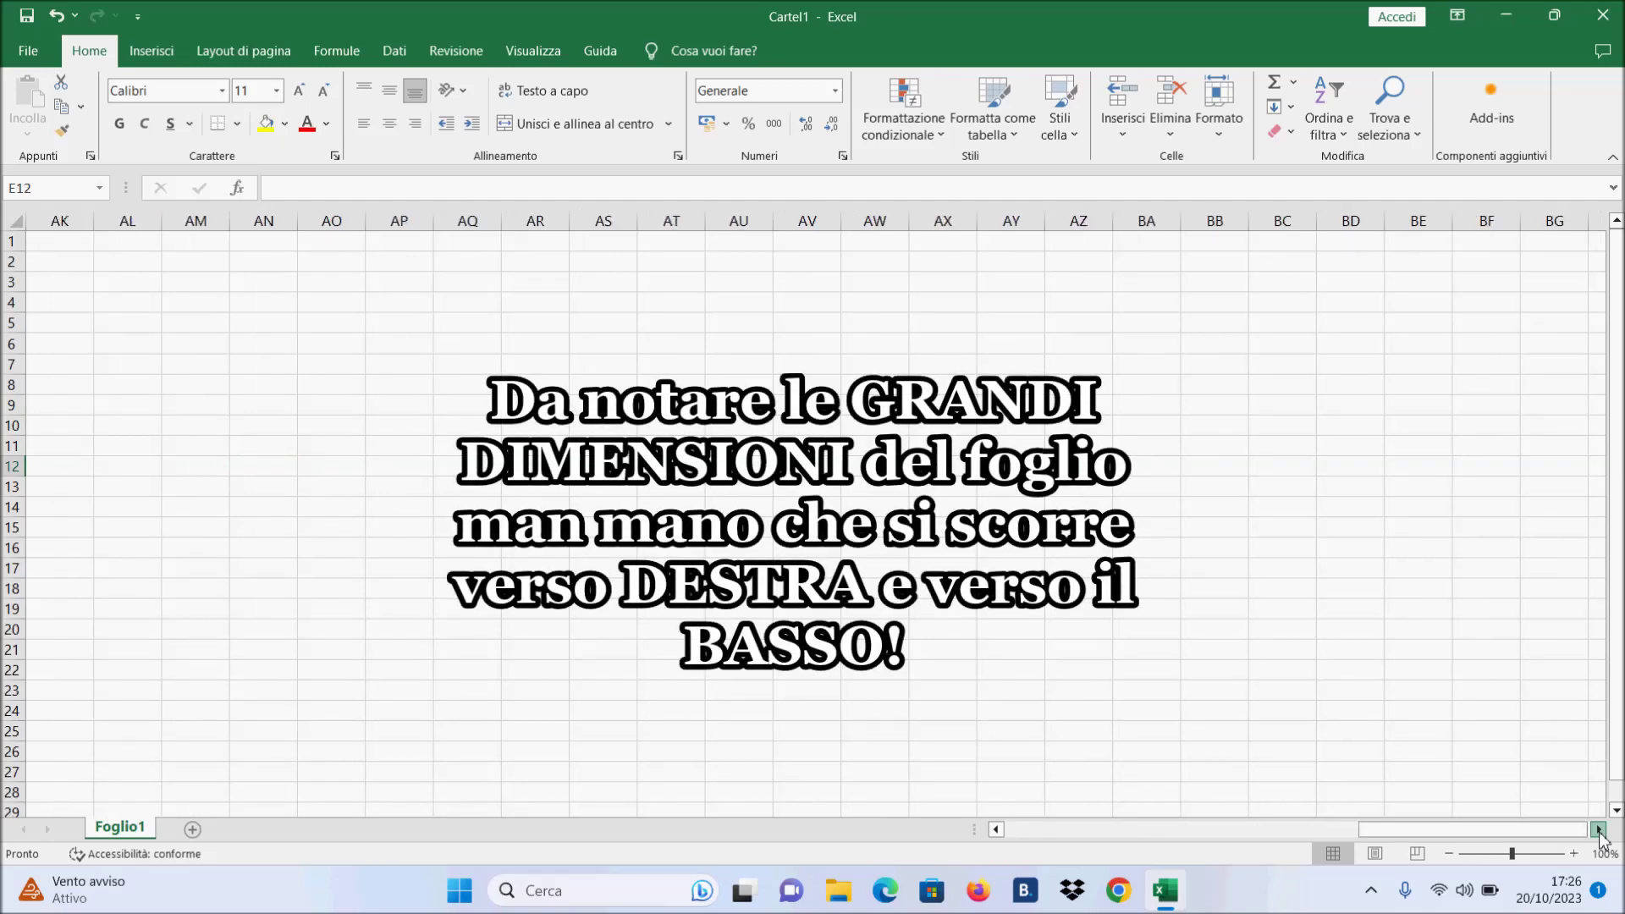
{"action": "left_click_drag", "start_coordinate": [1599, 831], "coordinate": [1616, 811]}
{"action": "left_click", "coordinate": [1616, 810]}
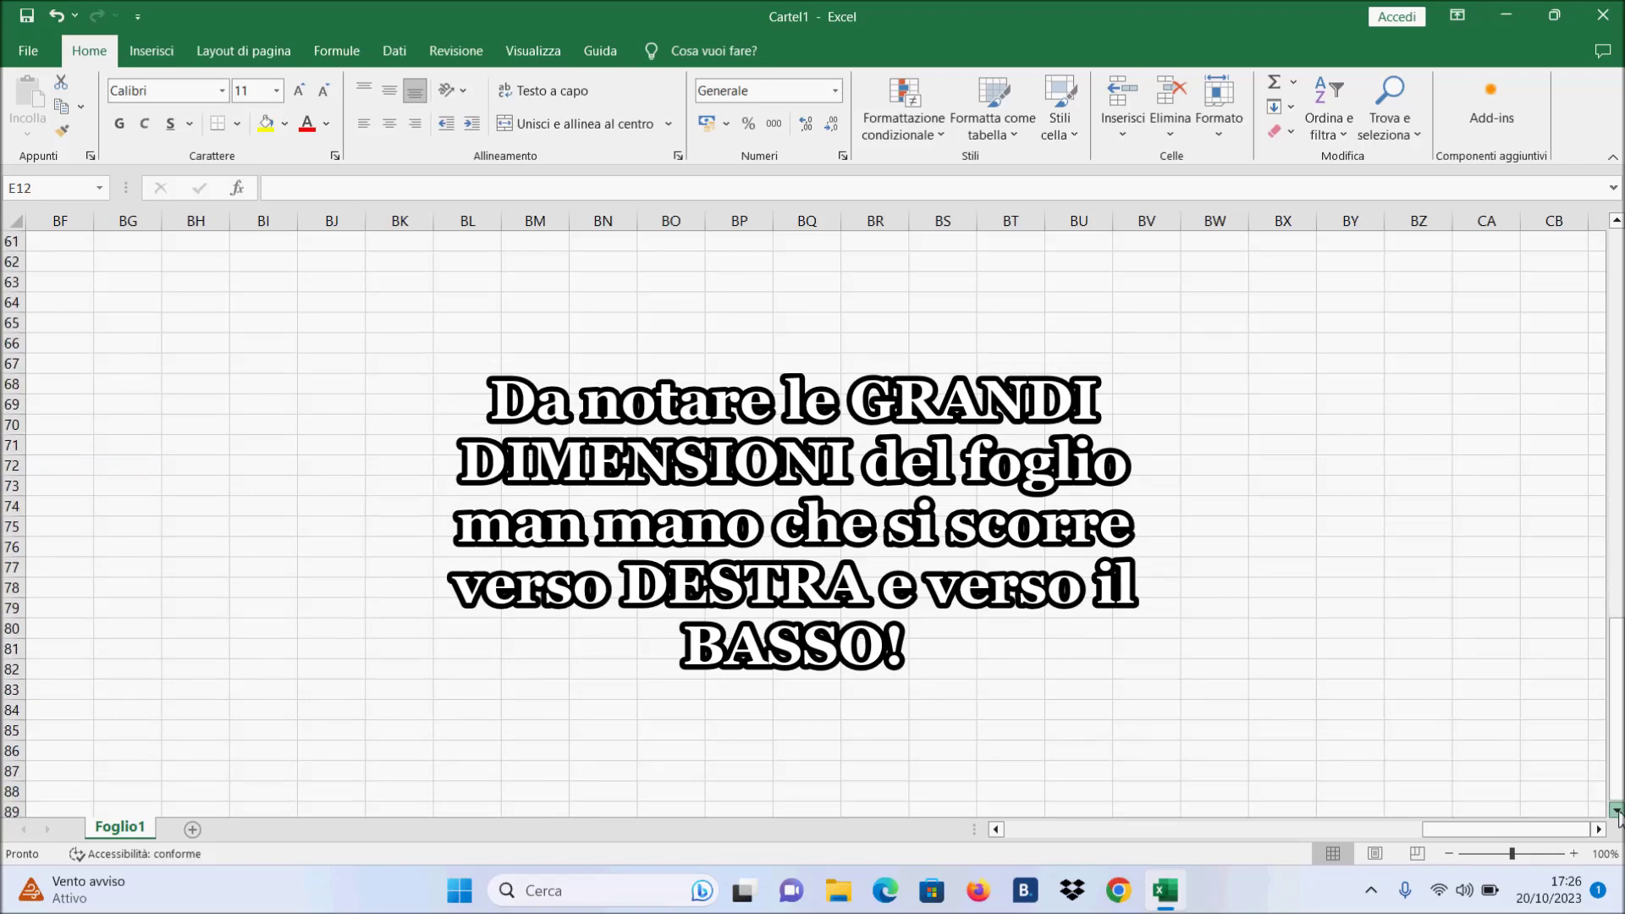
{"action": "left_click_drag", "start_coordinate": [1560, 829], "coordinate": [1049, 829]}
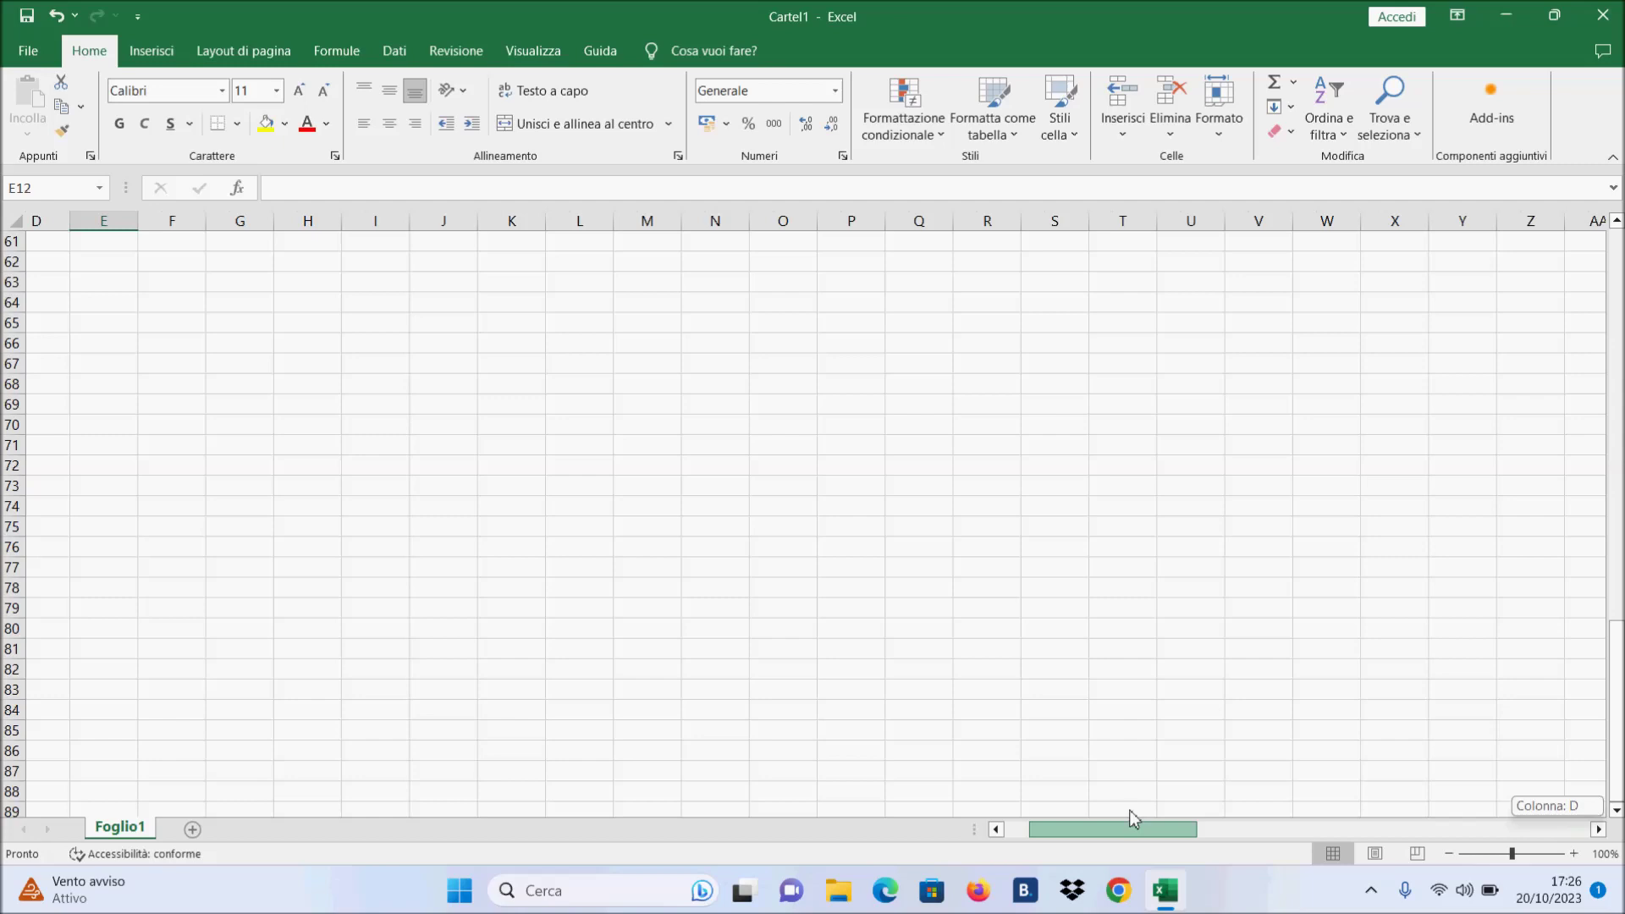
{"action": "left_click_drag", "start_coordinate": [1616, 738], "coordinate": [1617, 317]}
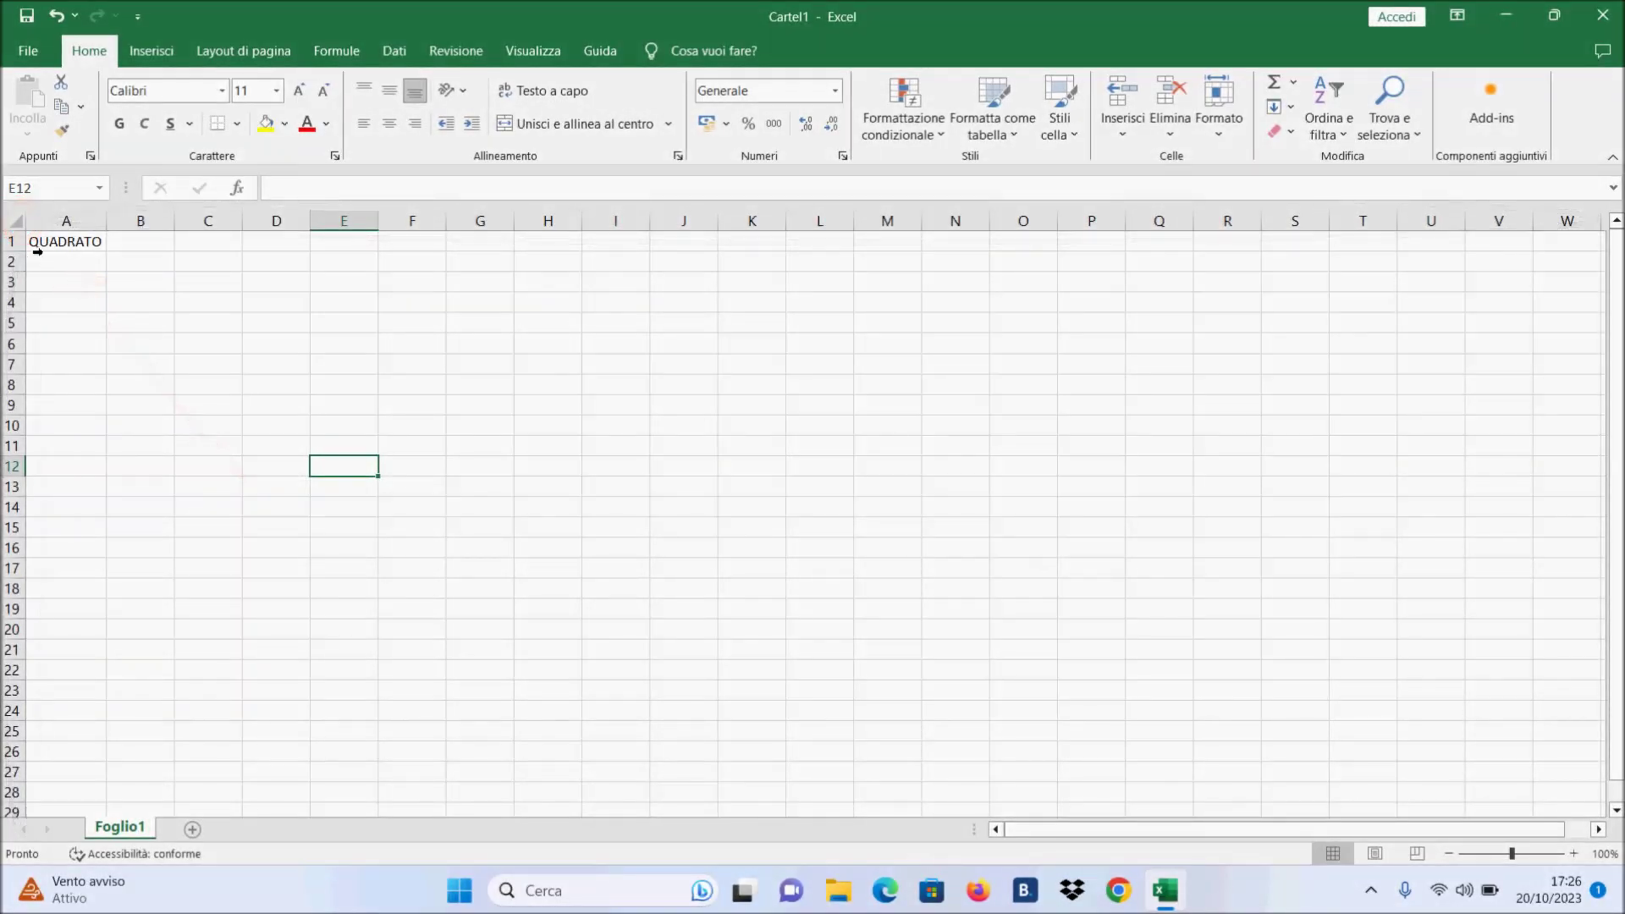
Step: Select the whole sheet with the select-all corner, deselect, reselect, and show the Formato options
{"action": "left_click", "coordinate": [16, 222]}
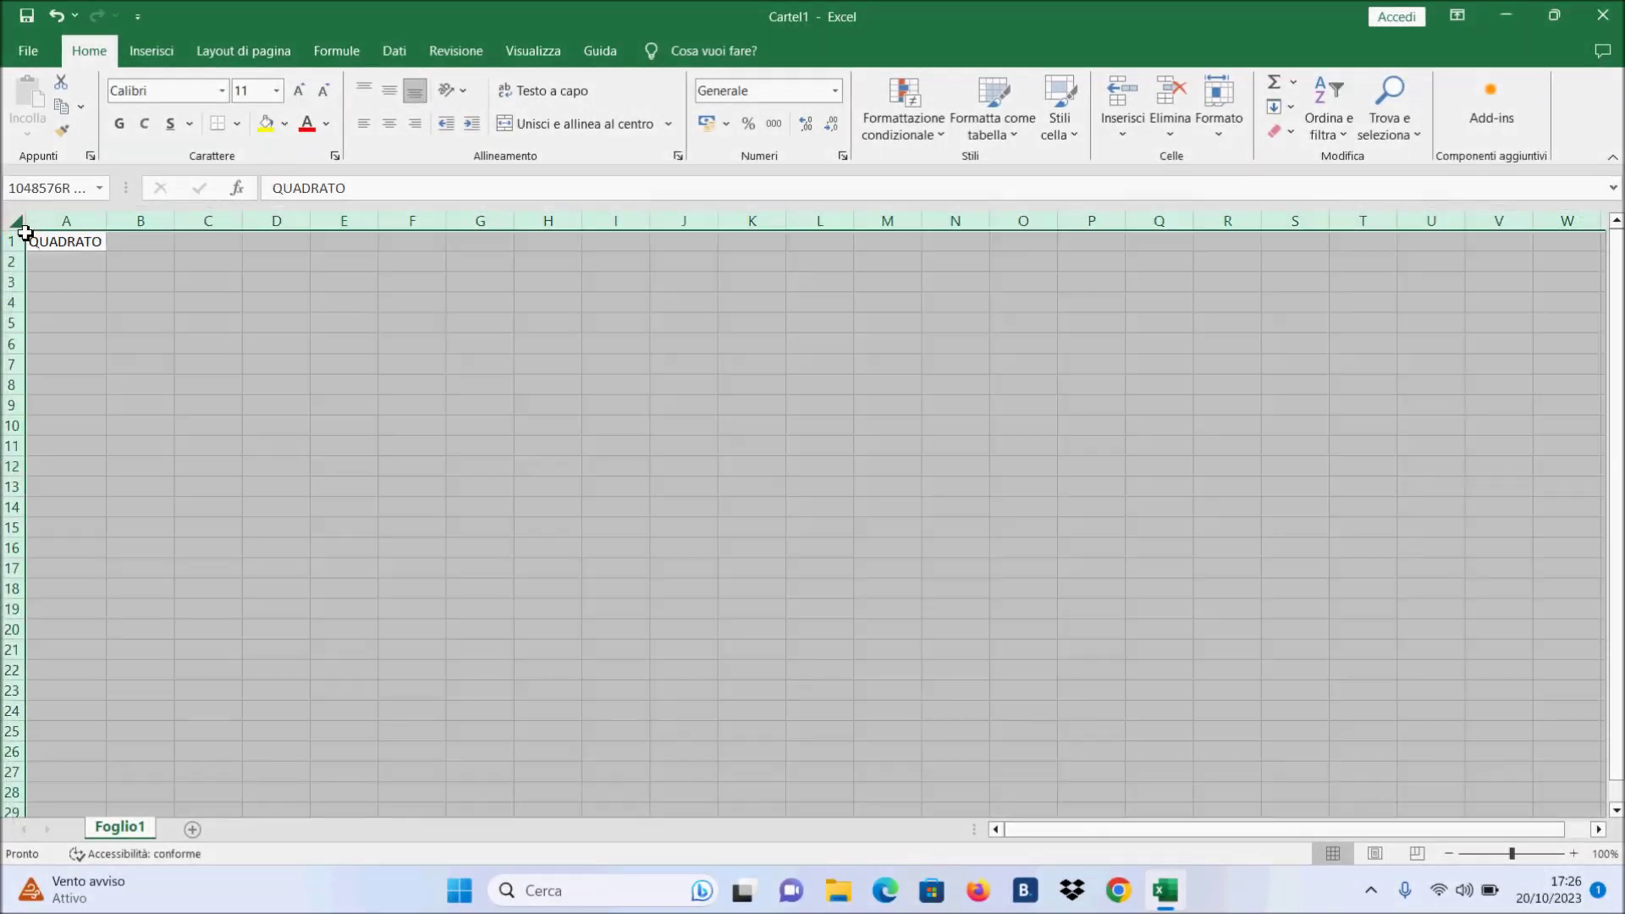
{"action": "left_click", "coordinate": [562, 528]}
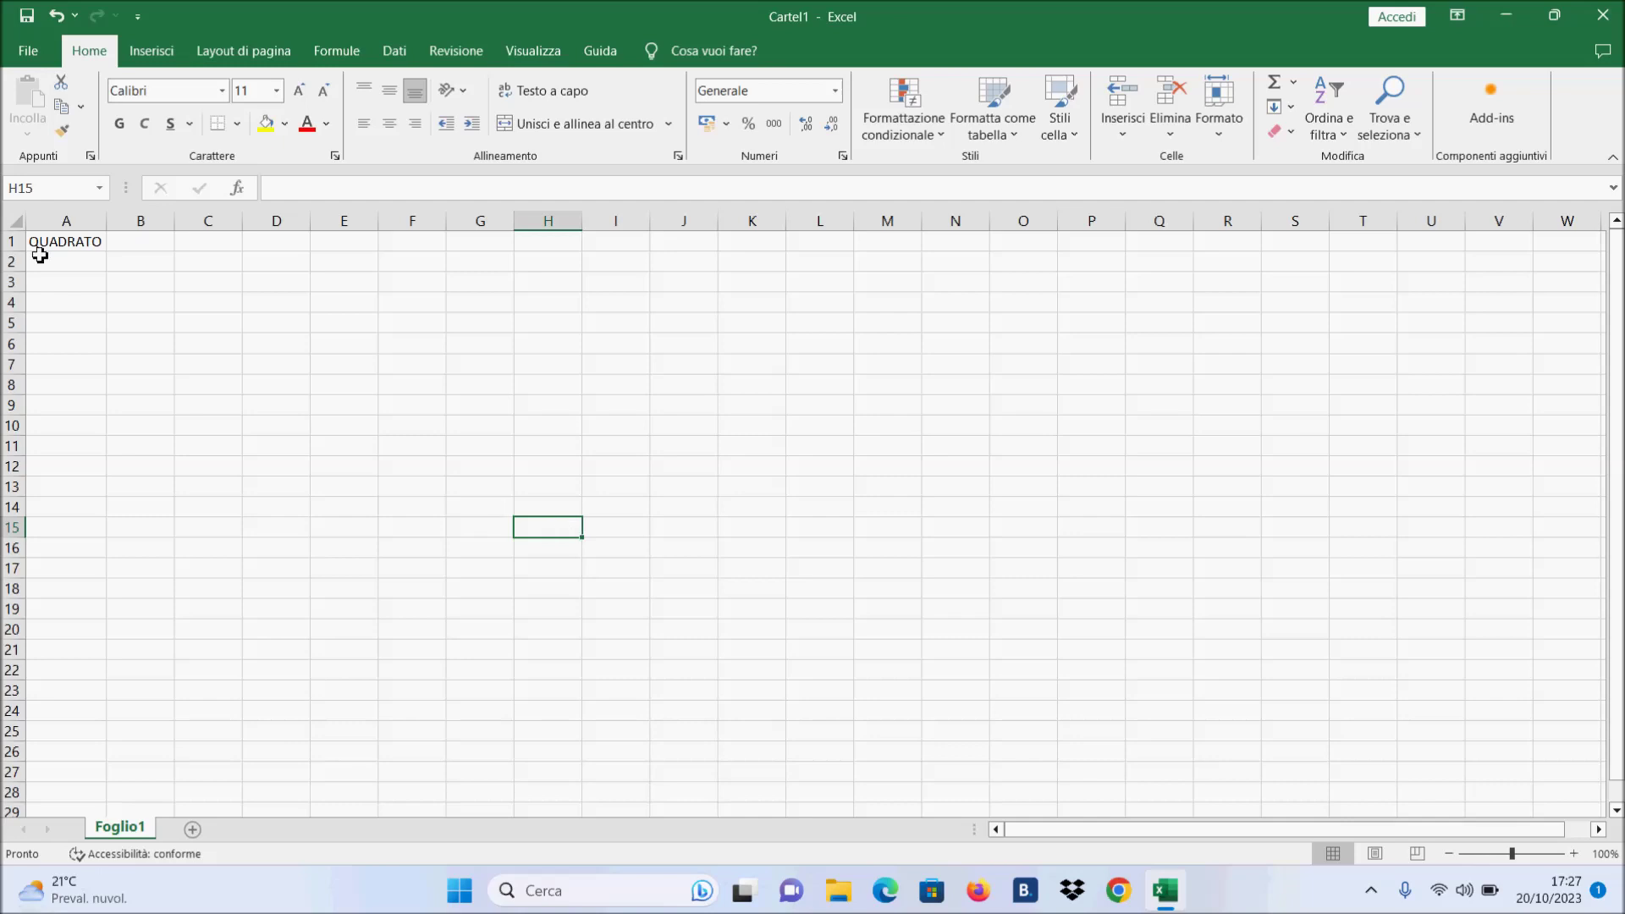
{"action": "left_click", "coordinate": [16, 221]}
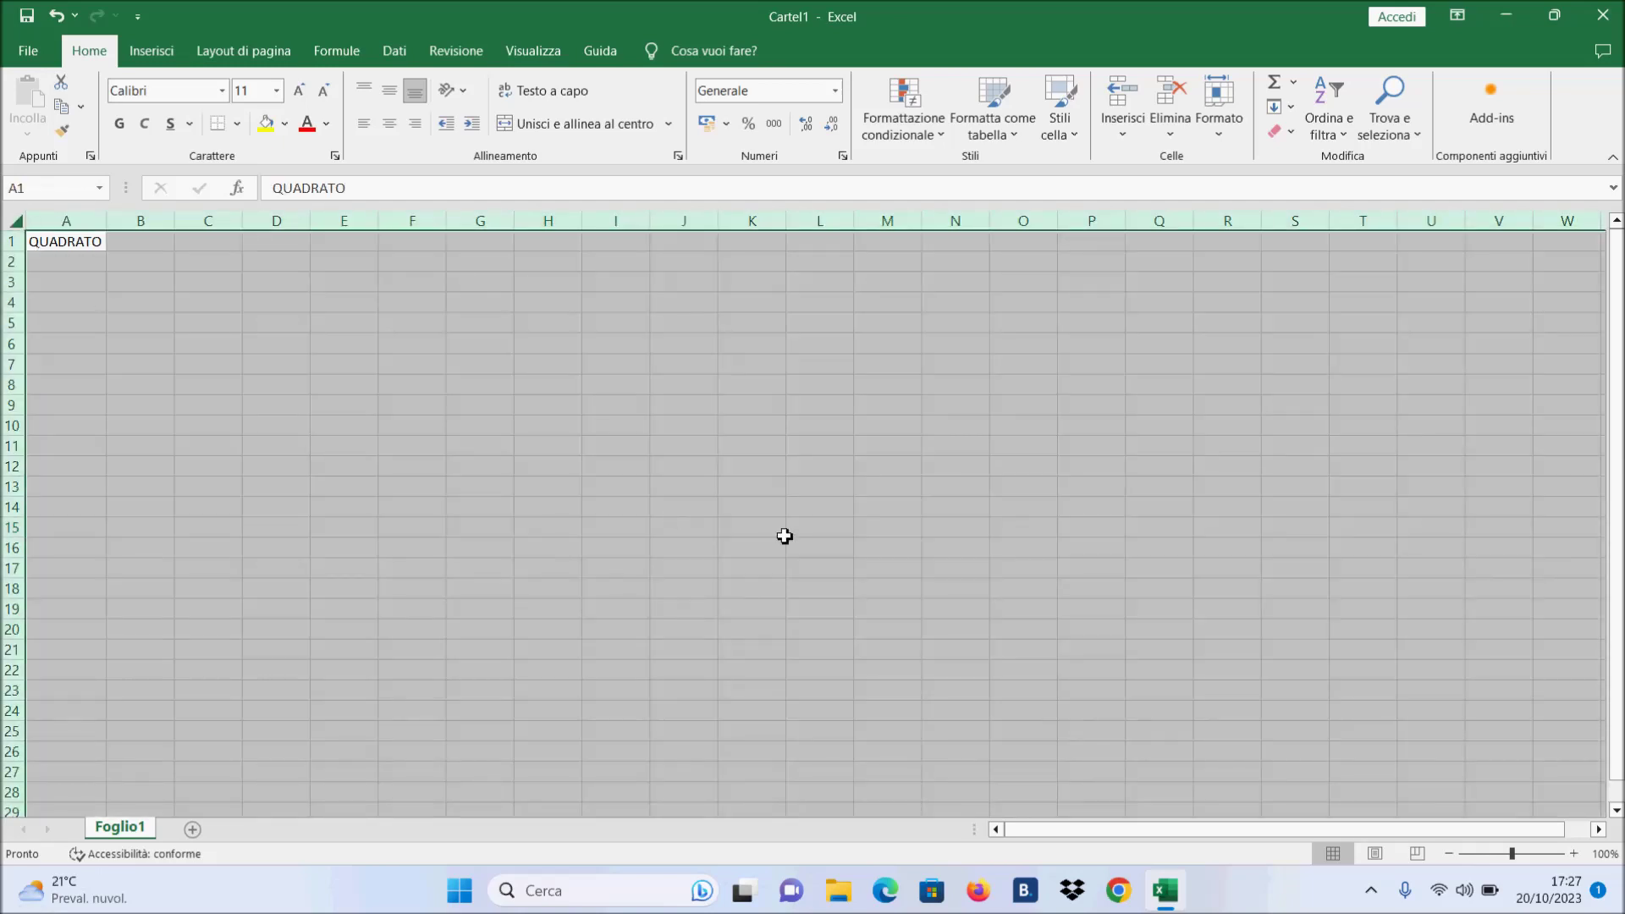
{"action": "left_click", "coordinate": [1217, 133]}
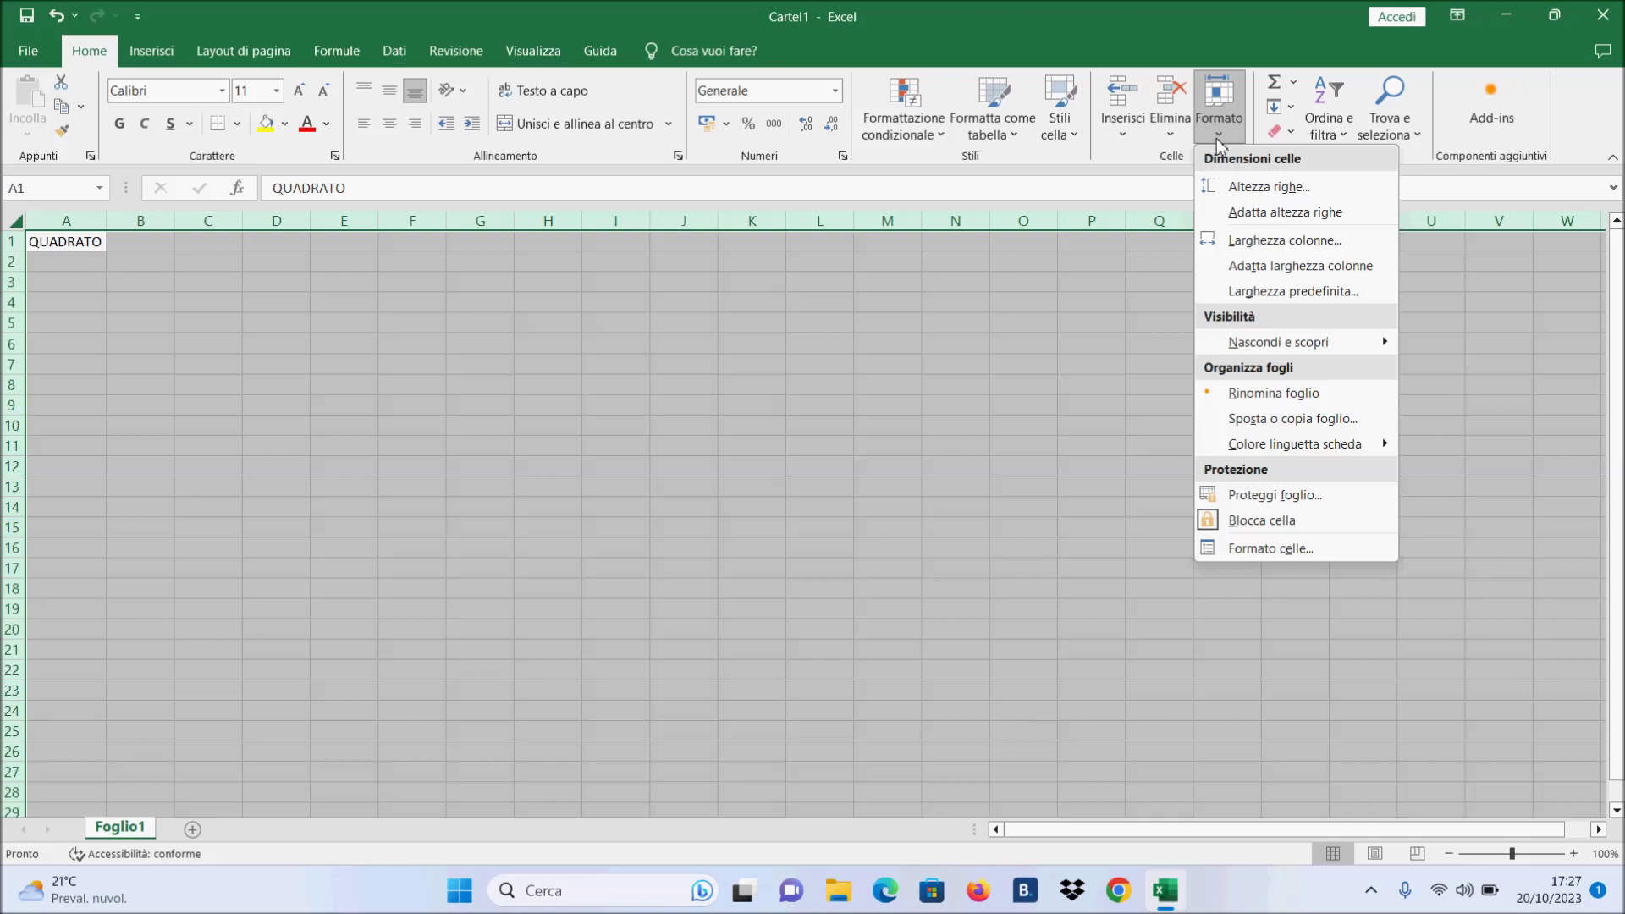
Step: Set the height of every row to 20
{"action": "left_click", "coordinate": [1250, 186]}
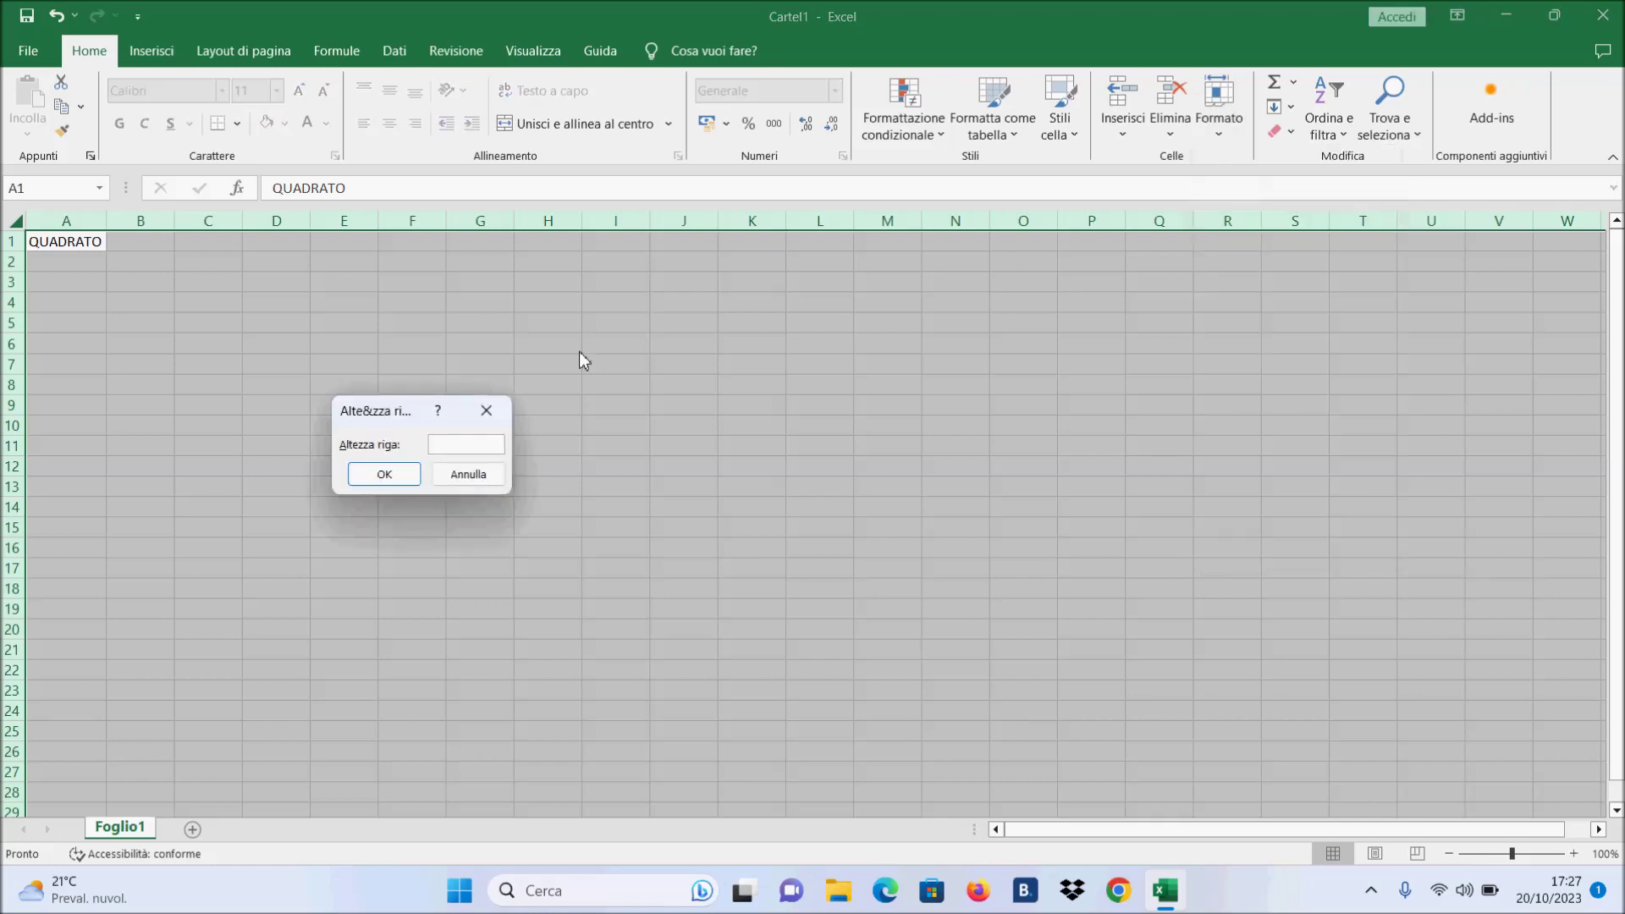
{"action": "type", "text": "20"}
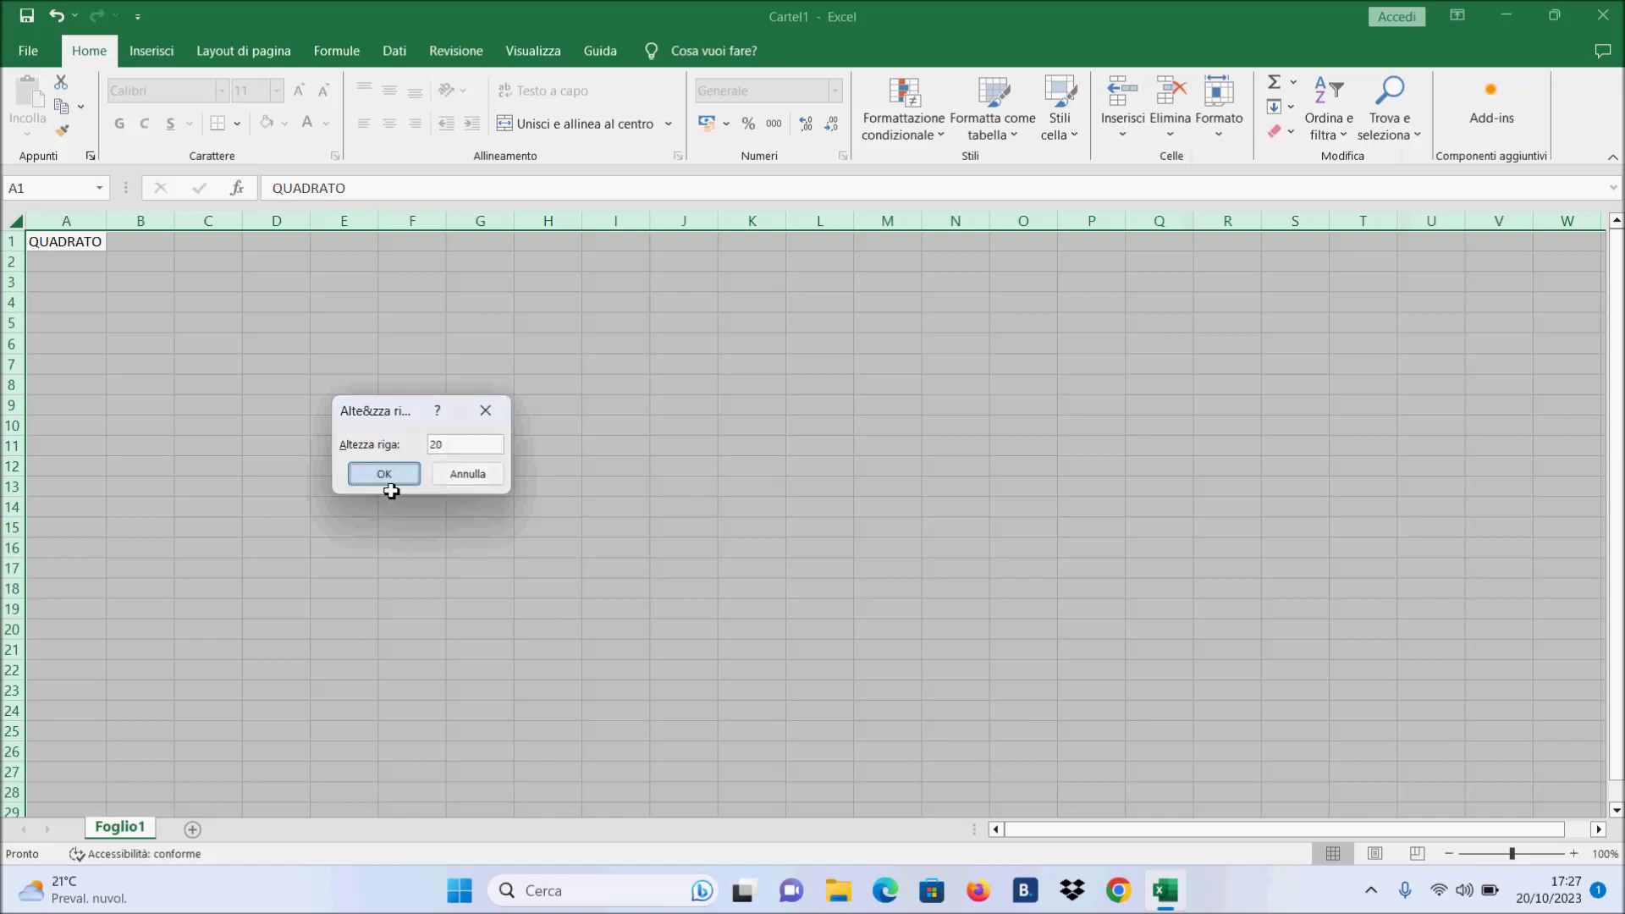
{"action": "left_click", "coordinate": [385, 474]}
Step: Set the width of every column to 13, then deselect the sheet
{"action": "left_click", "coordinate": [1219, 127]}
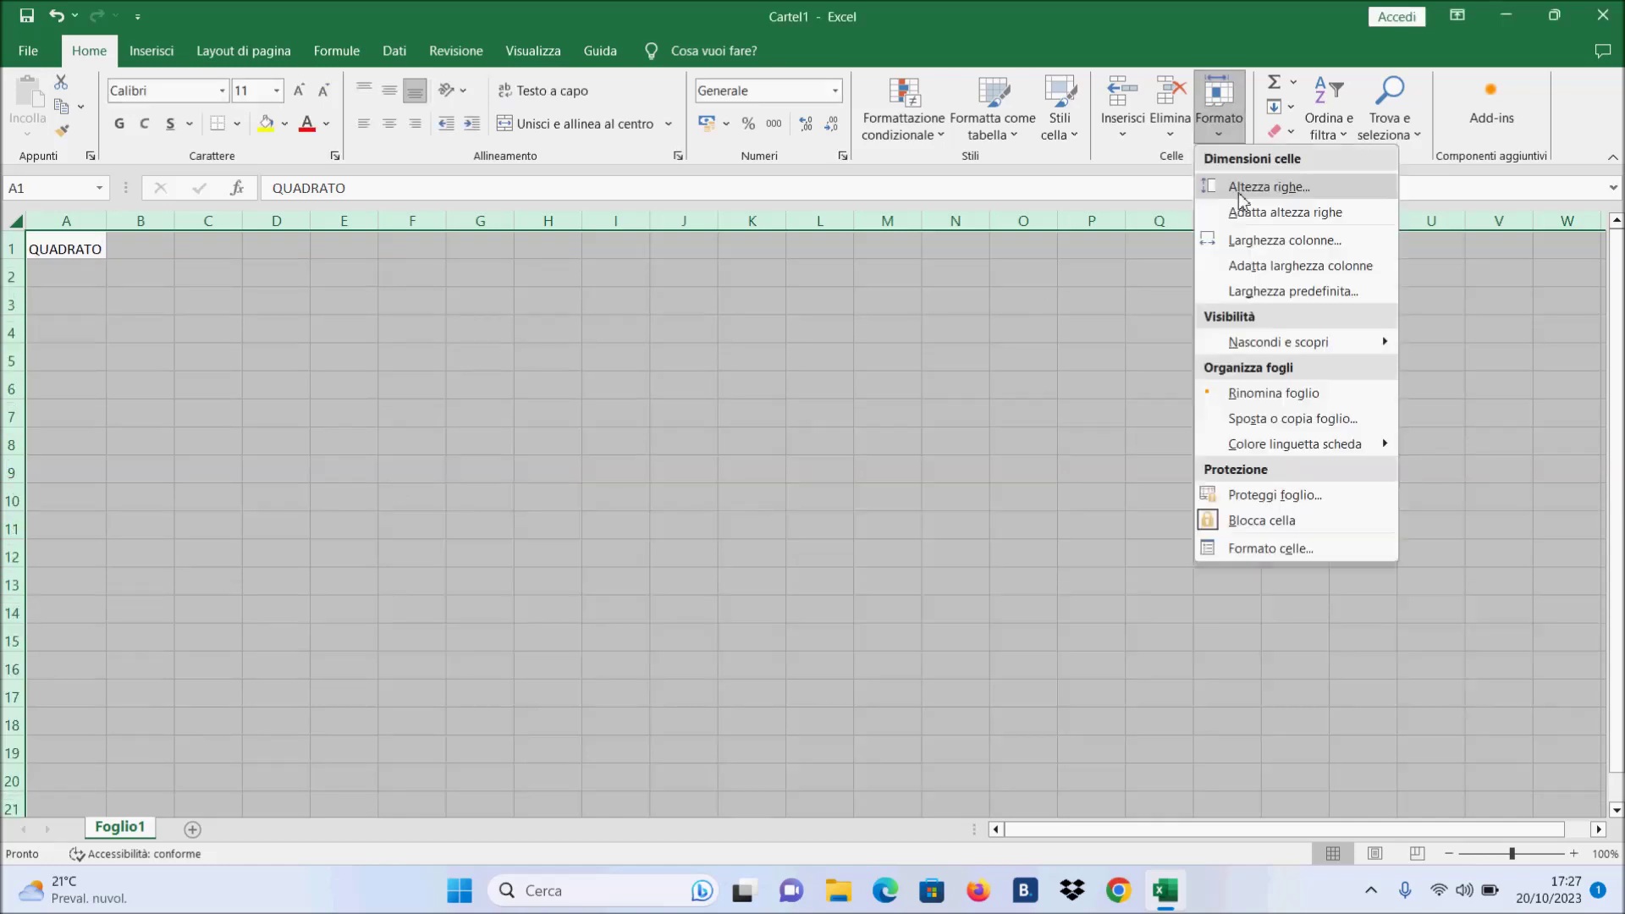
{"action": "left_click", "coordinate": [1244, 240]}
{"action": "type", "text": "13"}
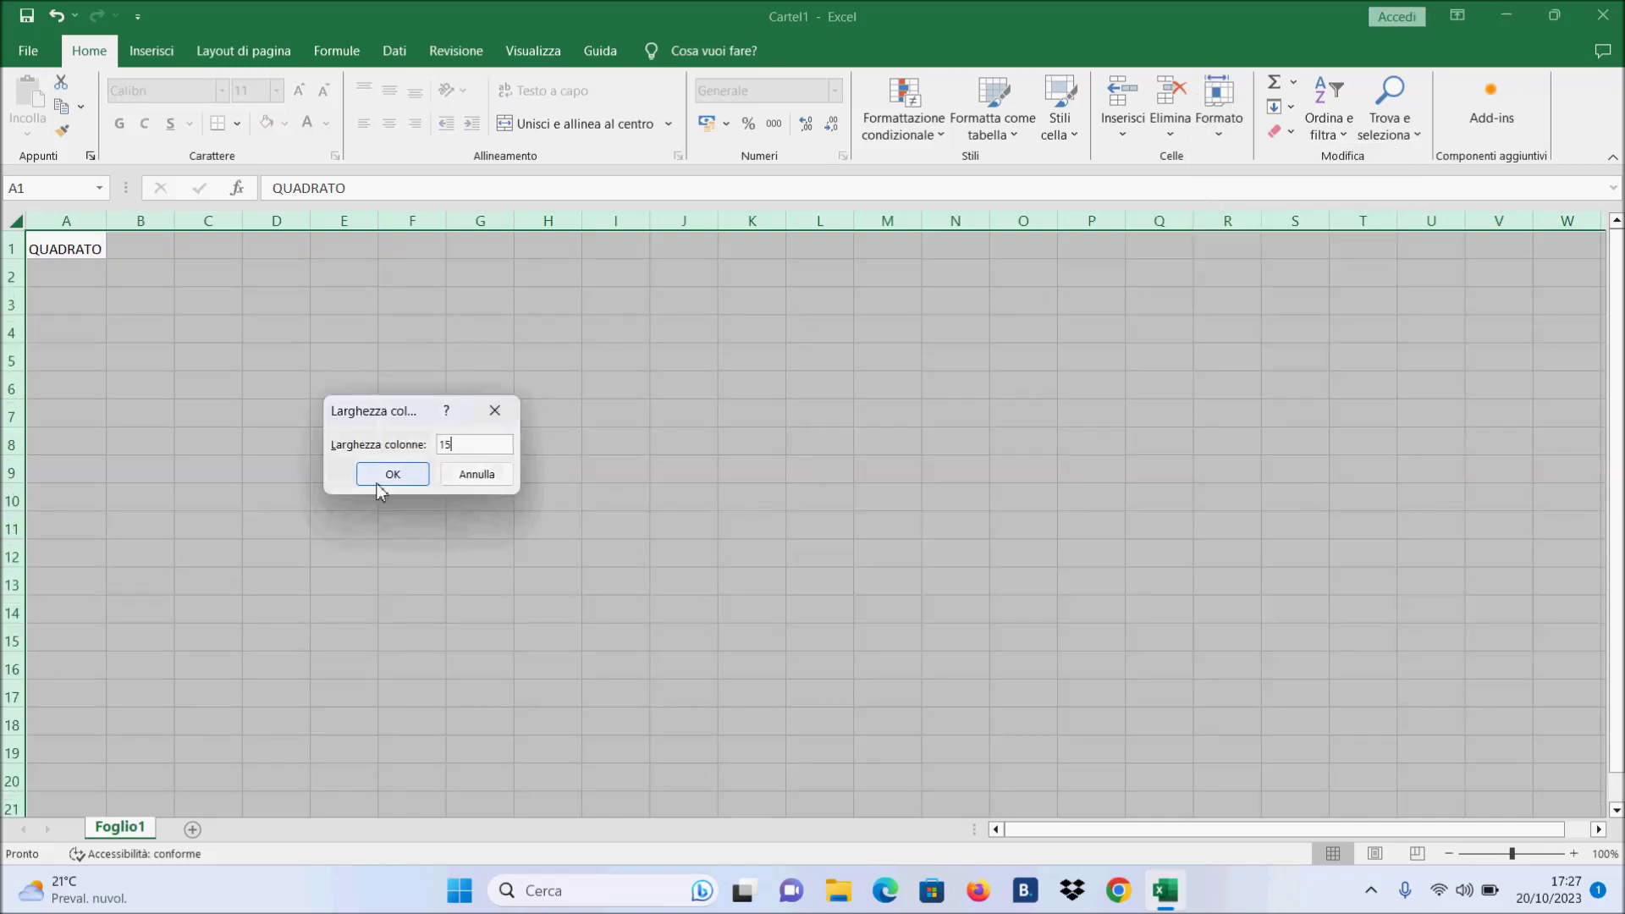
{"action": "left_click", "coordinate": [392, 475]}
{"action": "left_click", "coordinate": [600, 483]}
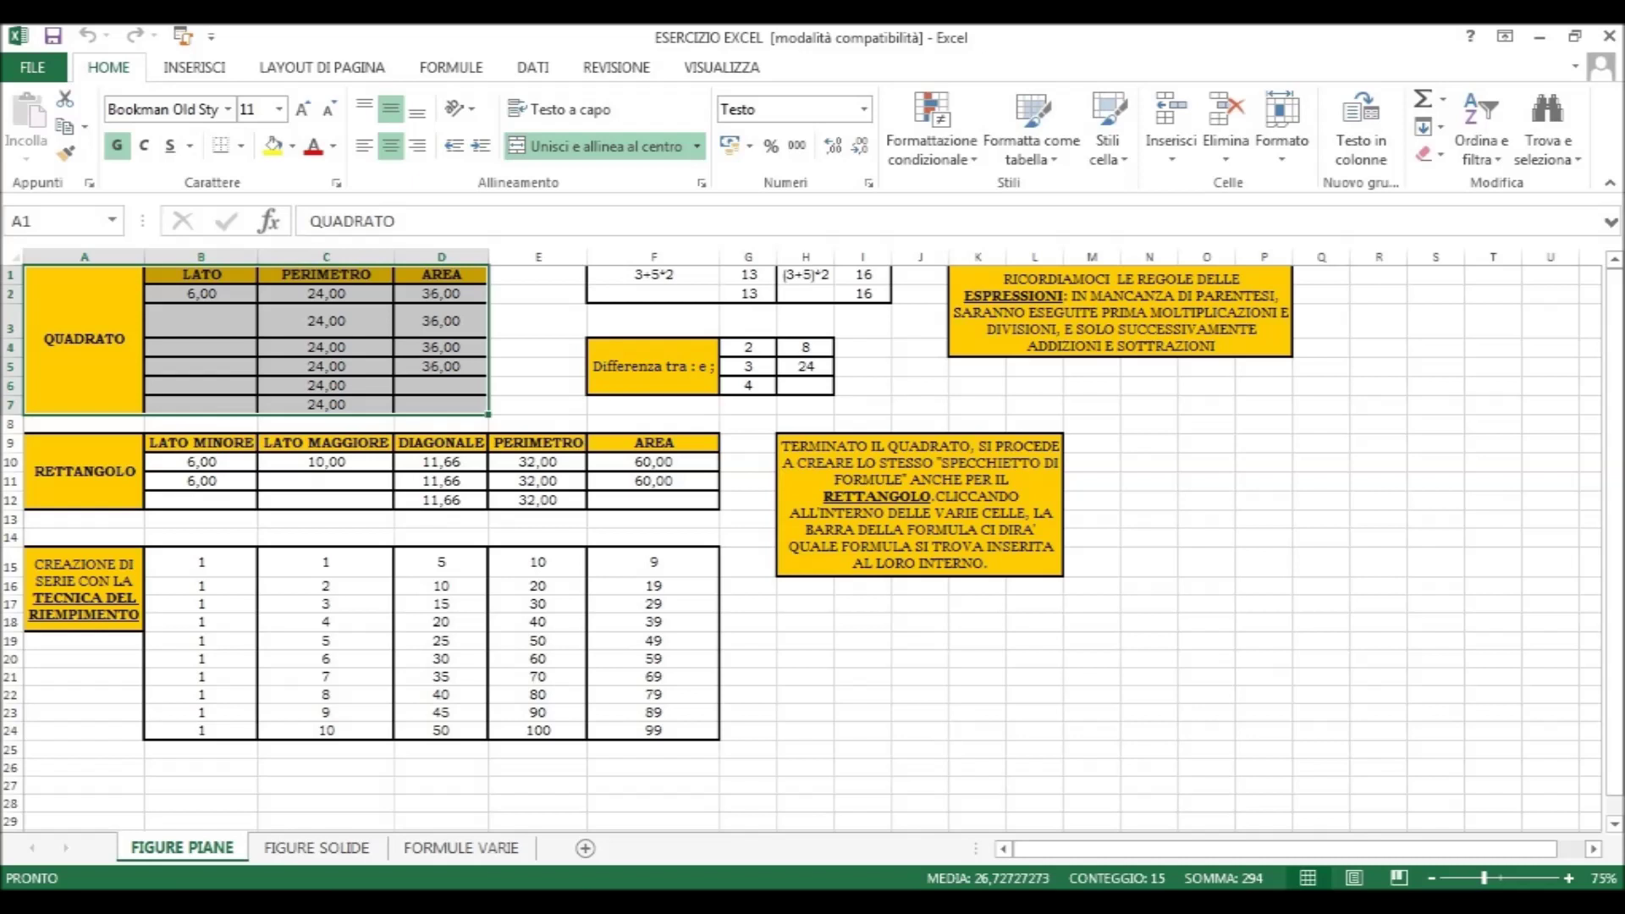
Step: Make the QUADRATO table range A1:D7 italic and underlined
{"action": "key", "text": "ctrl+i"}
{"action": "key", "text": "ctrl+s"}
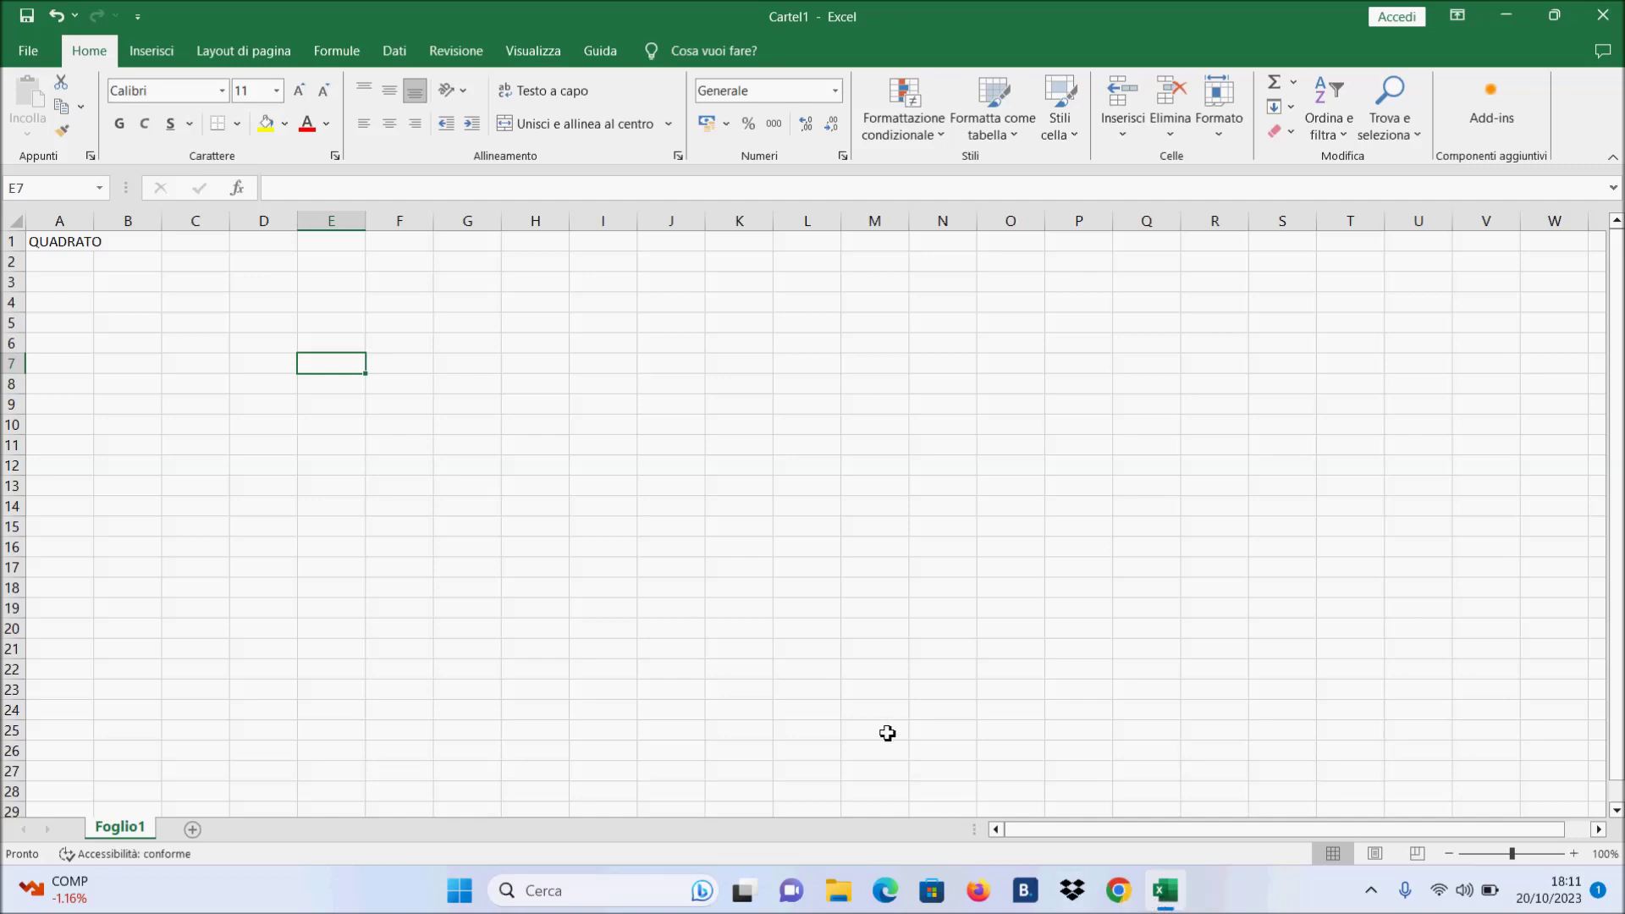
Step: Make C3 the active cell to anchor the range
{"action": "left_click", "coordinate": [225, 284]}
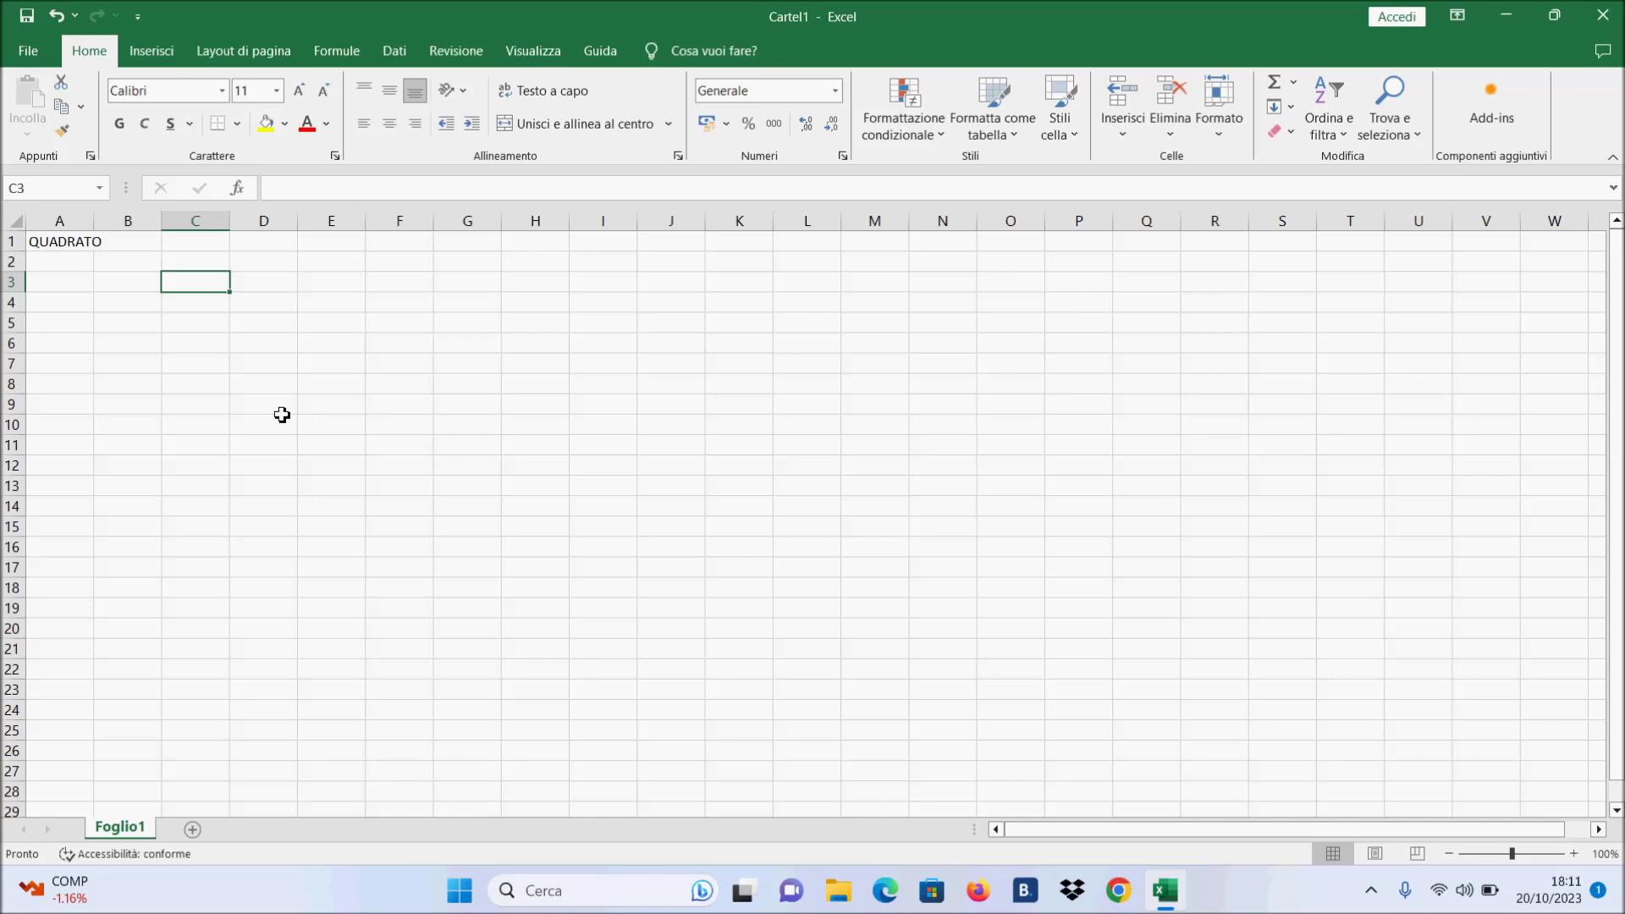
{"action": "mouse_move", "coordinate": [217, 290]}
{"action": "left_mouse_down"}
{"action": "mouse_move", "coordinate": [494, 298]}
{"action": "mouse_move", "coordinate": [537, 389]}
{"action": "left_mouse_up"}
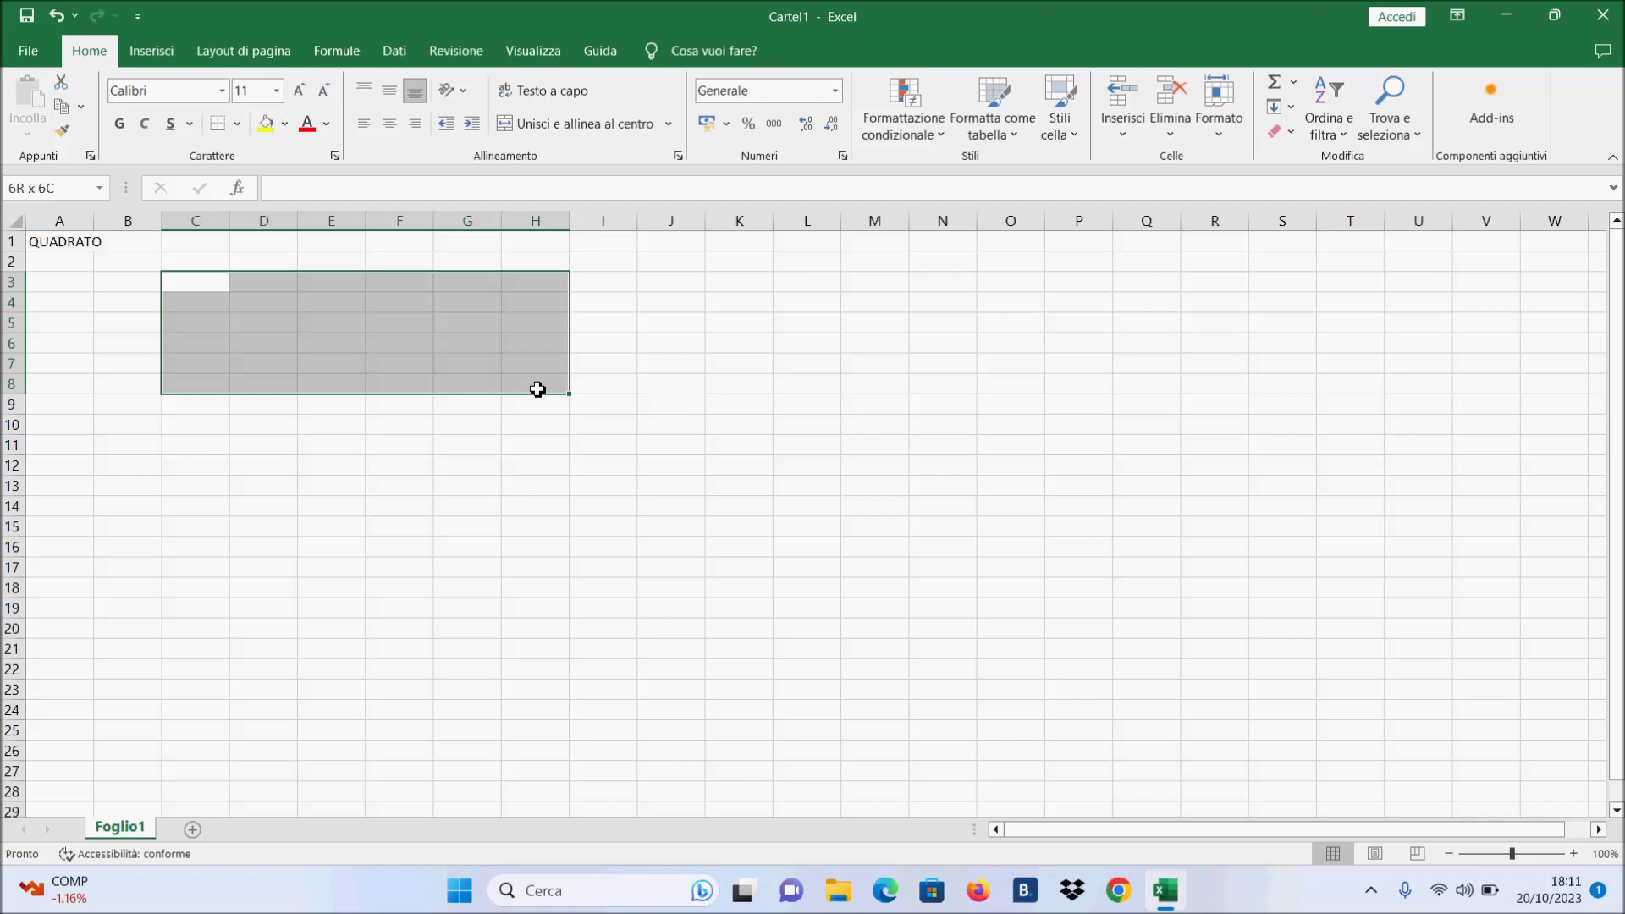
{"action": "left_click_drag", "start_coordinate": [537, 388], "coordinate": [537, 390]}
{"action": "left_click", "coordinate": [529, 540]}
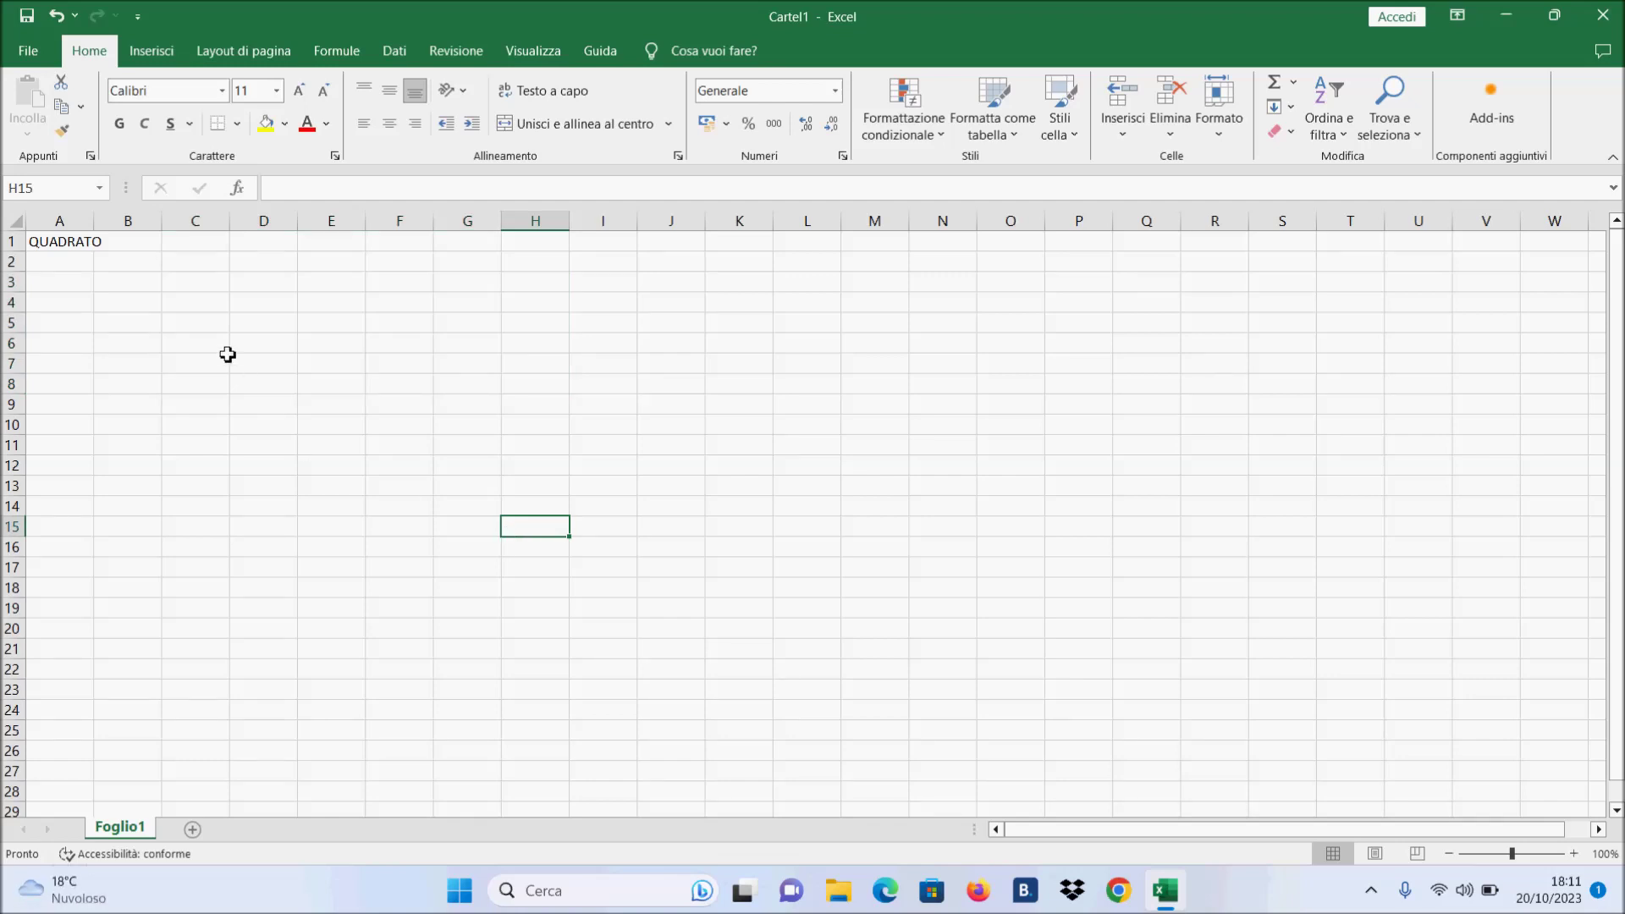
{"action": "left_click", "coordinate": [208, 292]}
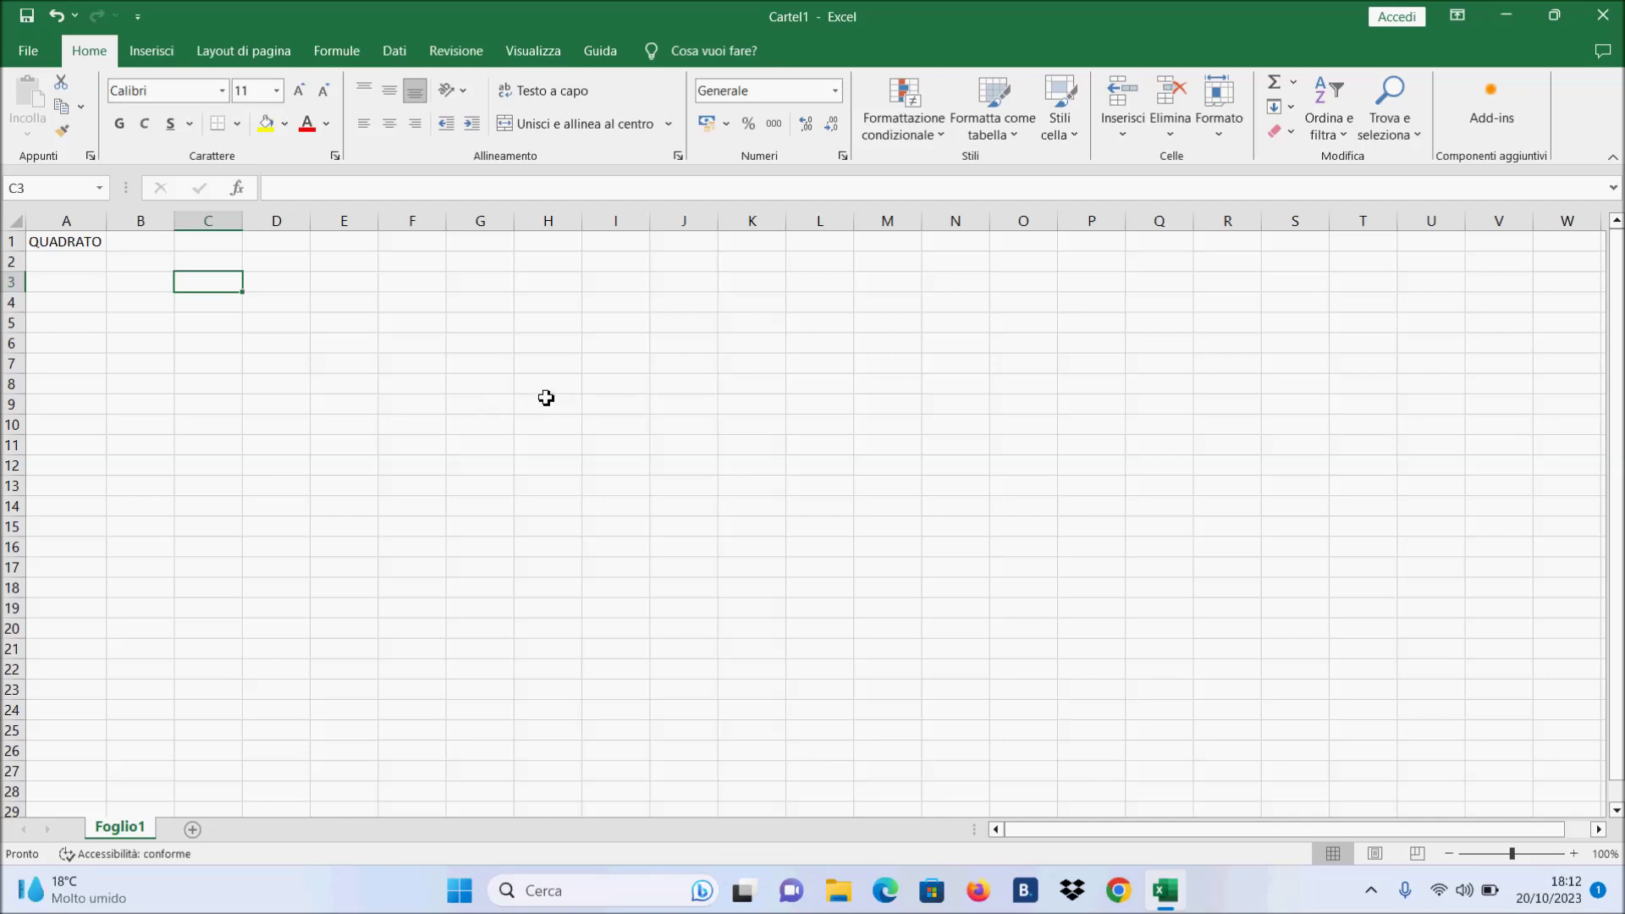
{"action": "left_click", "coordinate": [546, 391], "text": "shift"}
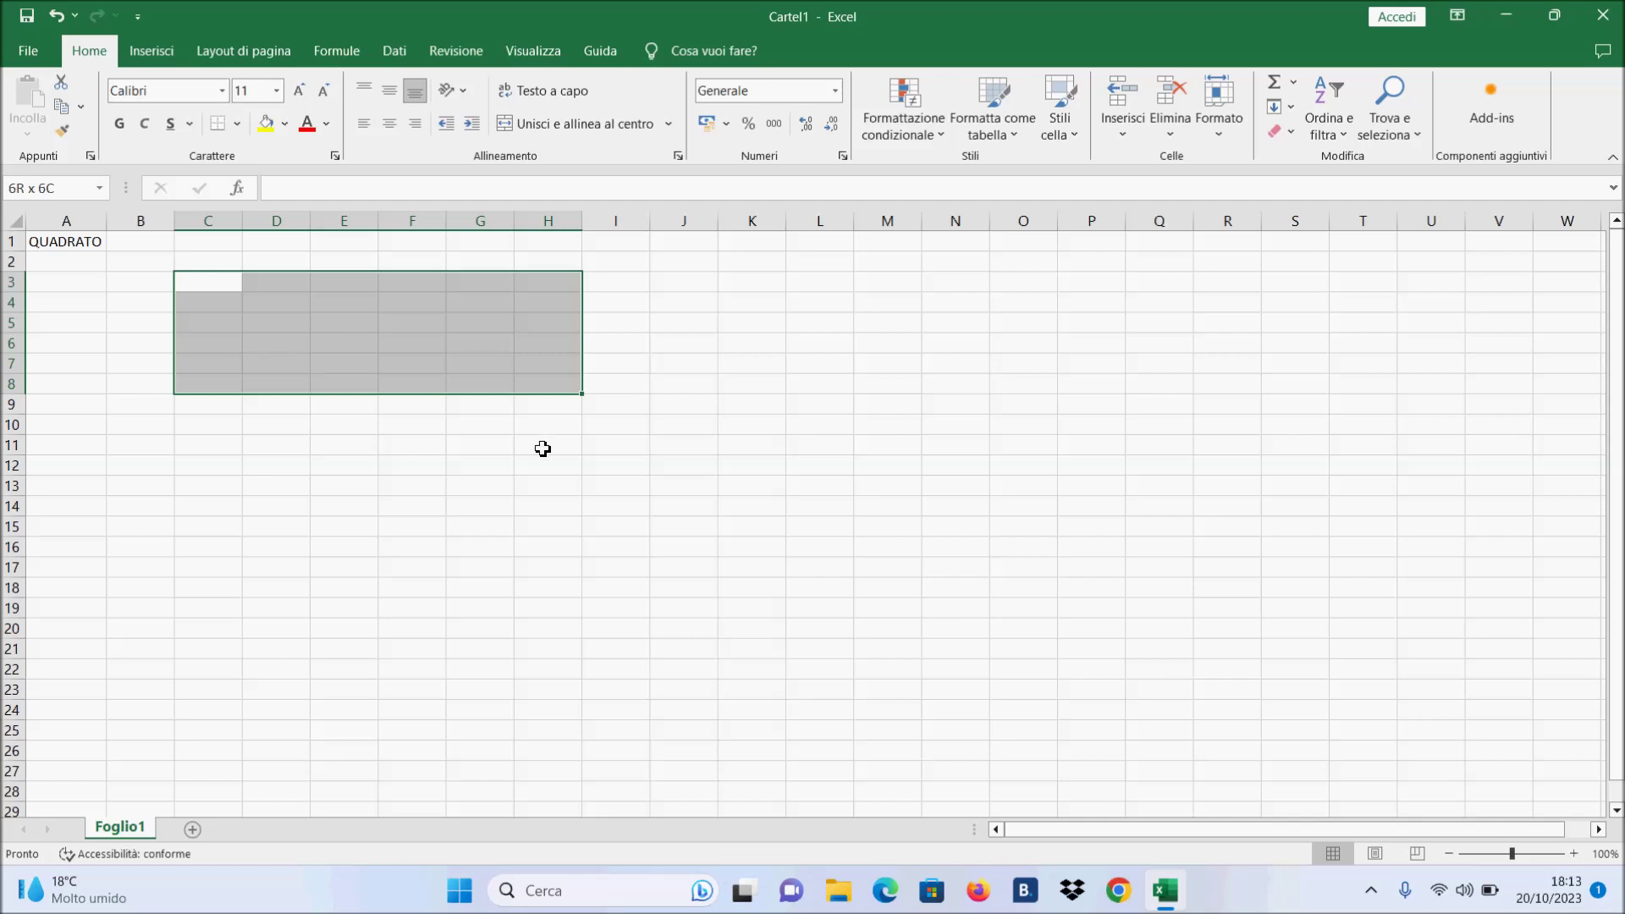
{"action": "left_click", "coordinate": [544, 452]}
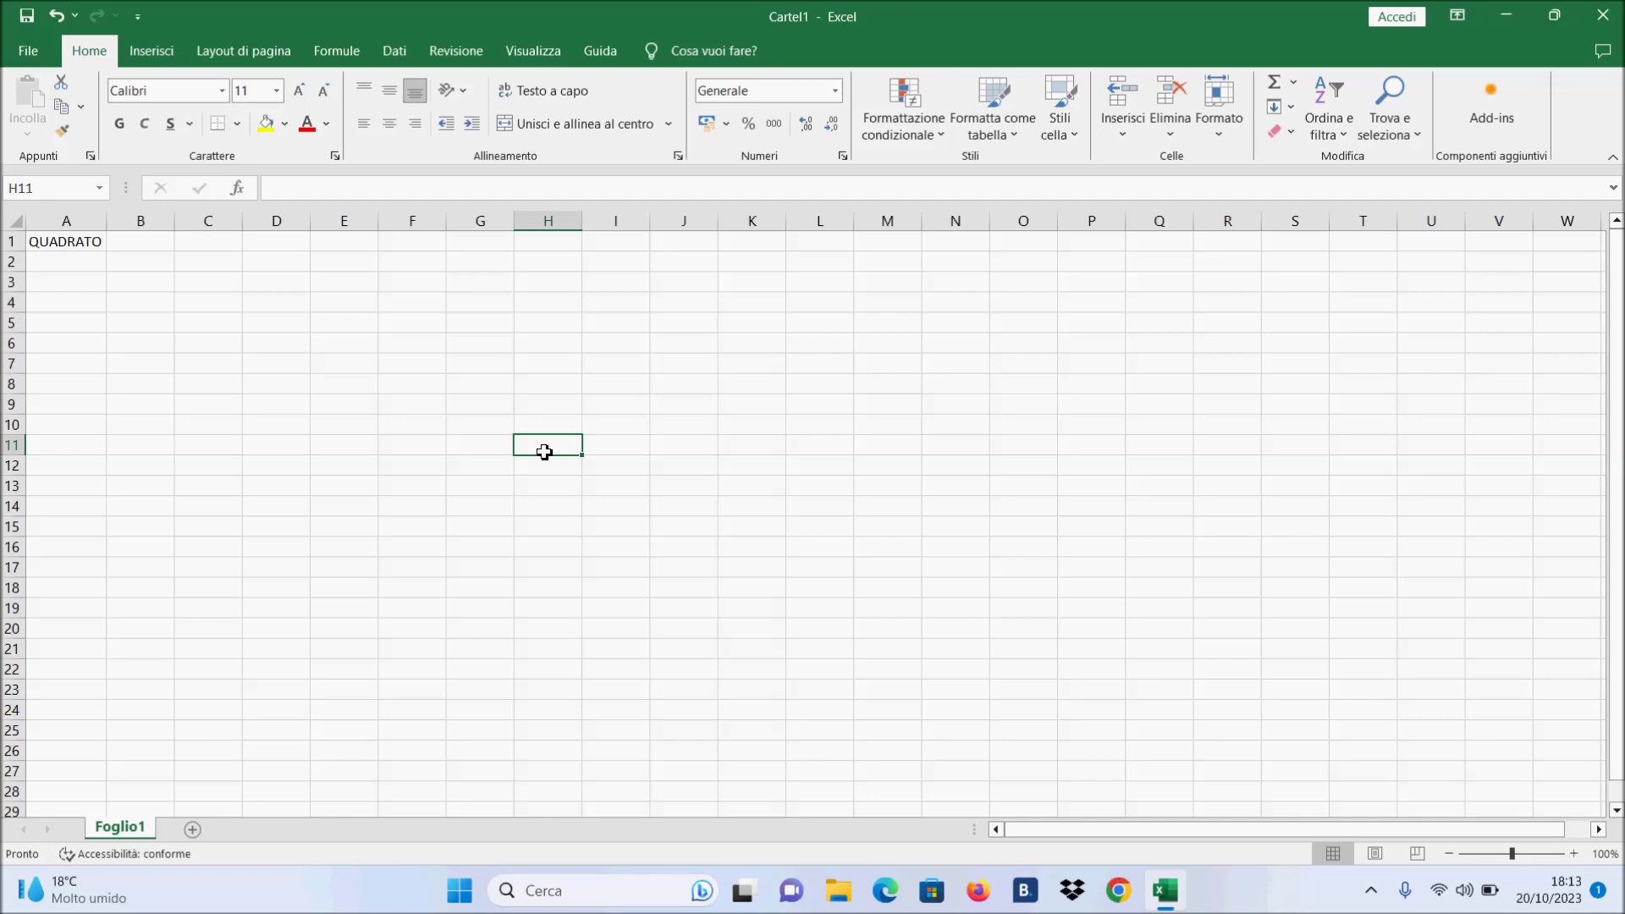
{"action": "left_click", "coordinate": [220, 290]}
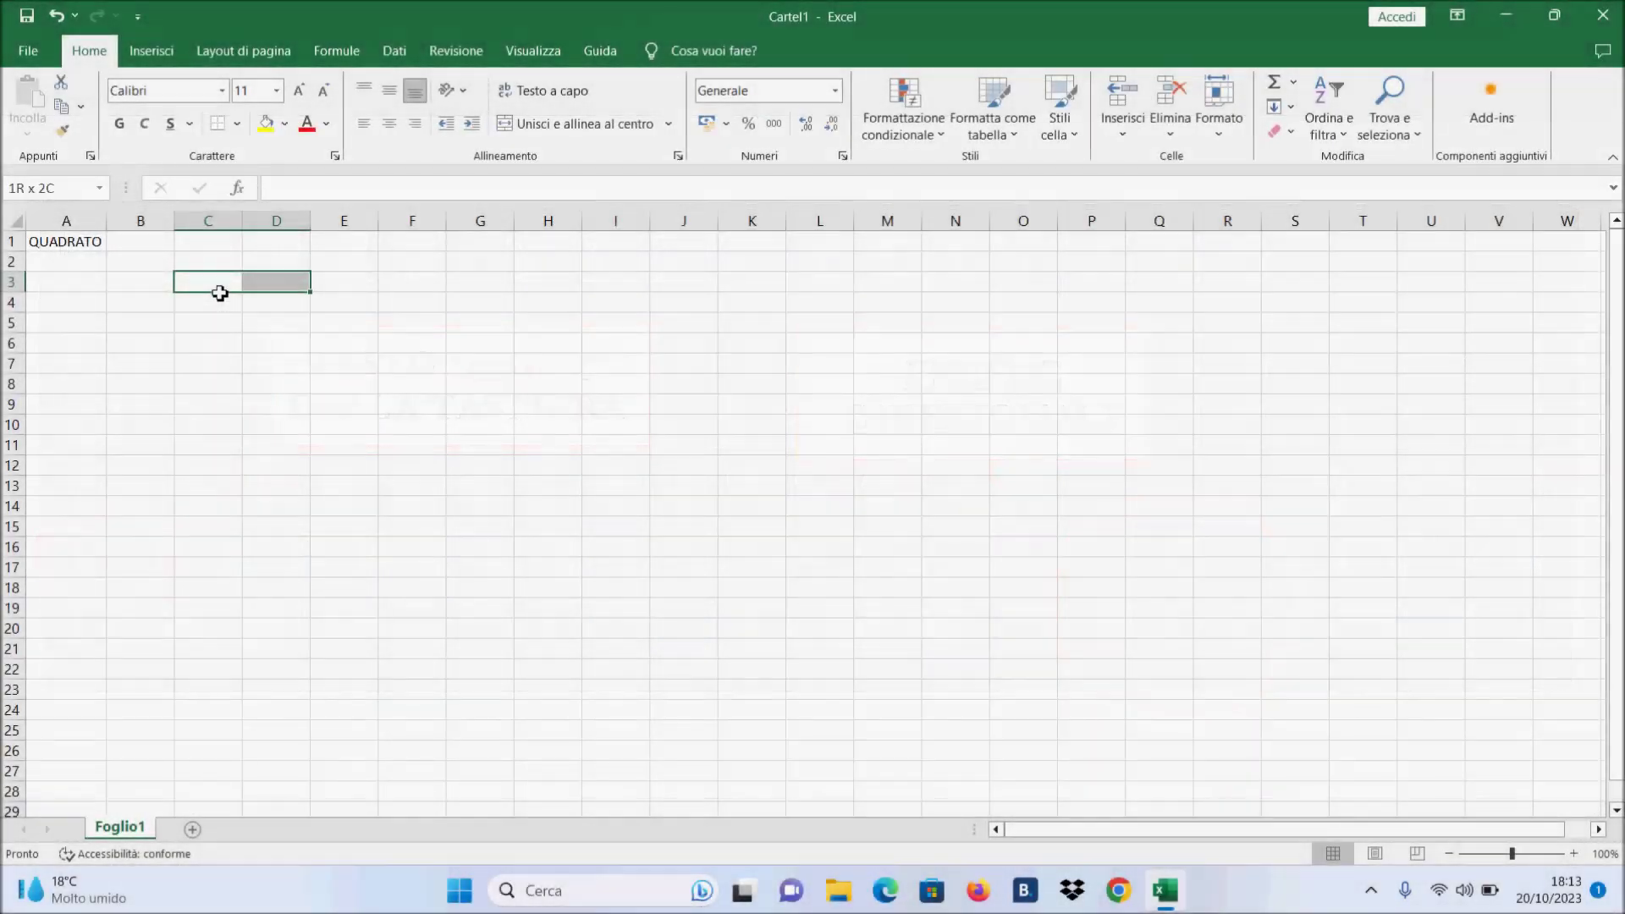
{"action": "key", "text": "shift+Right"}
{"action": "key", "text": "shift+Right"}
{"action": "key", "text": "shift+Right"}
{"action": "key", "text": "shift+Right"}
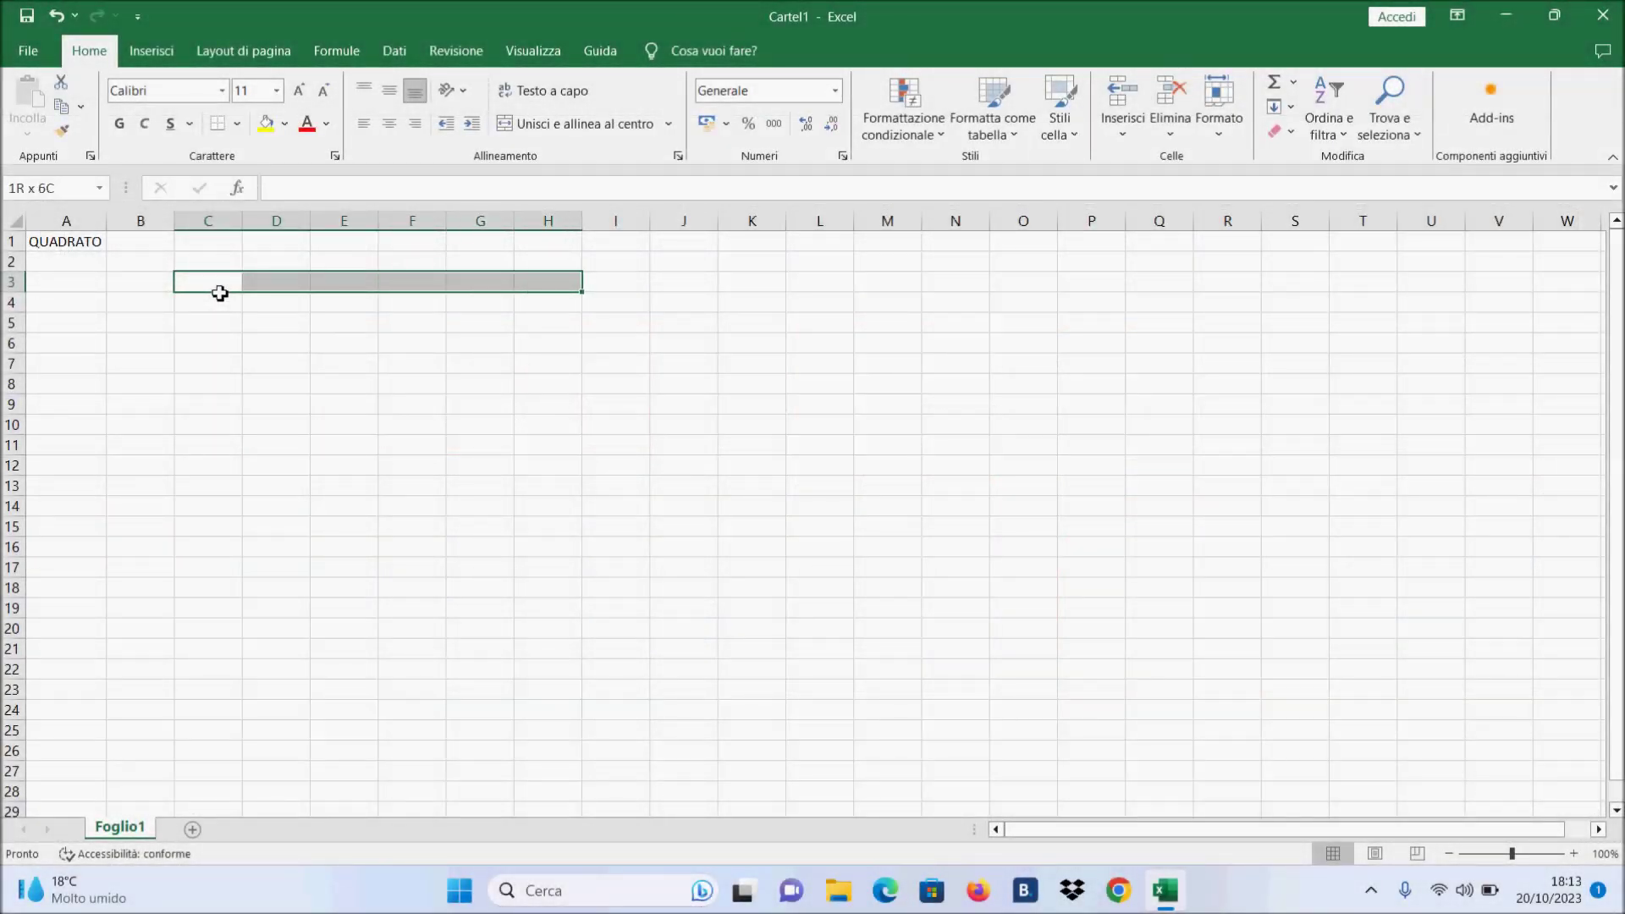
{"action": "key", "text": "shift+Down"}
{"action": "key", "text": "shift+Down"}
{"action": "key", "text": "shift+Down"}
{"action": "key", "text": "shift+Down"}
{"action": "key", "text": "shift+Down"}
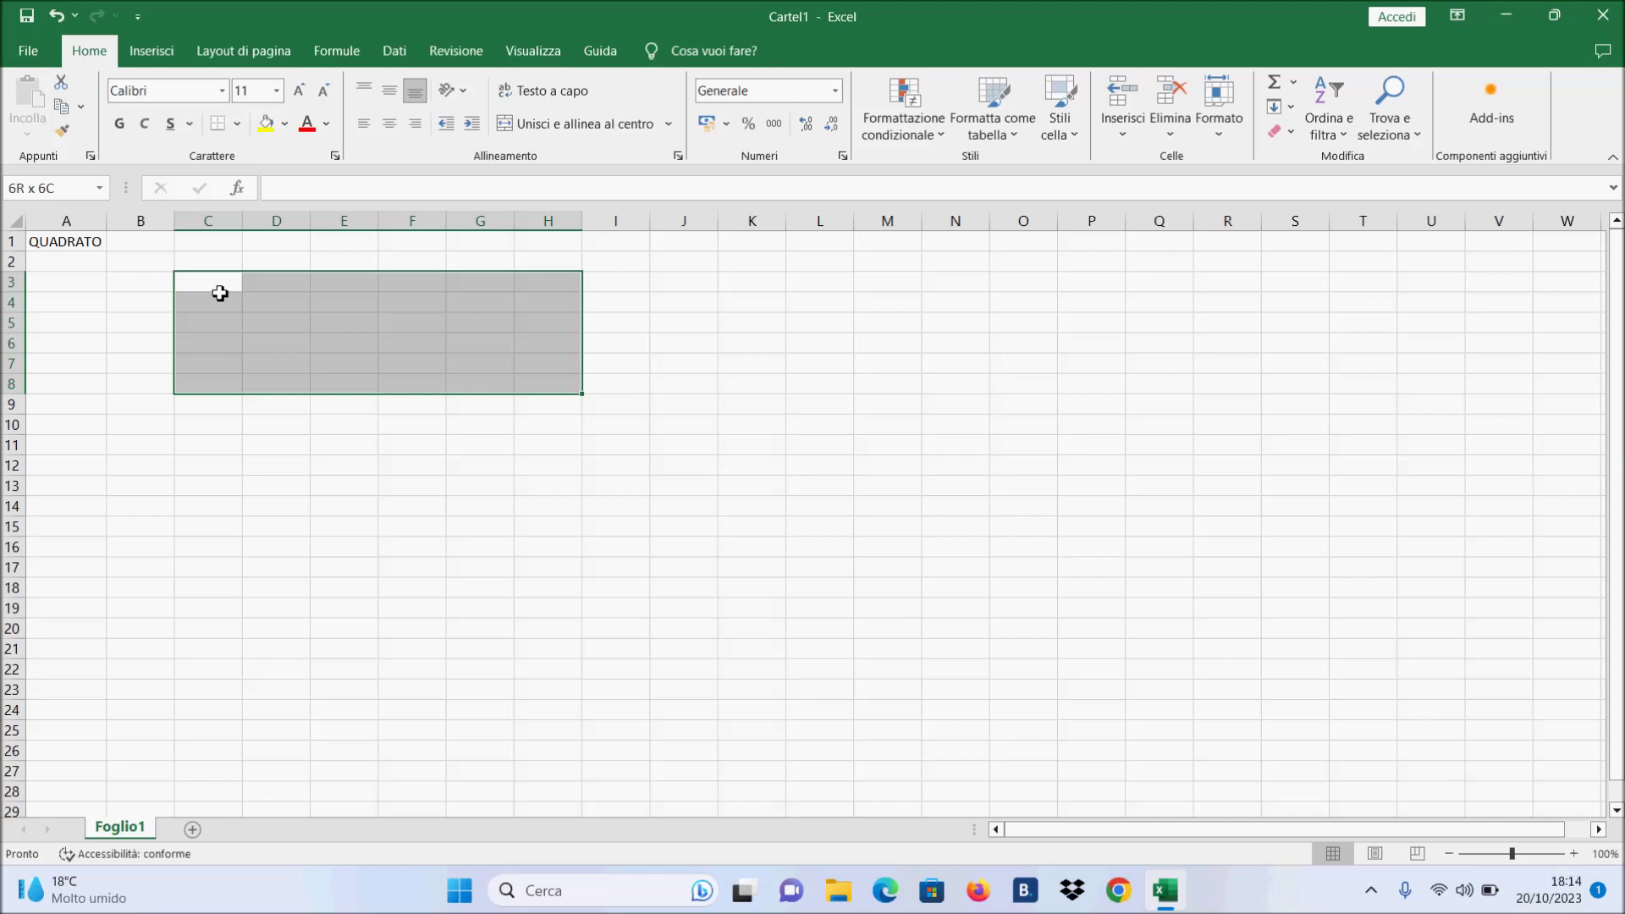
{"action": "key", "text": "shift+Left"}
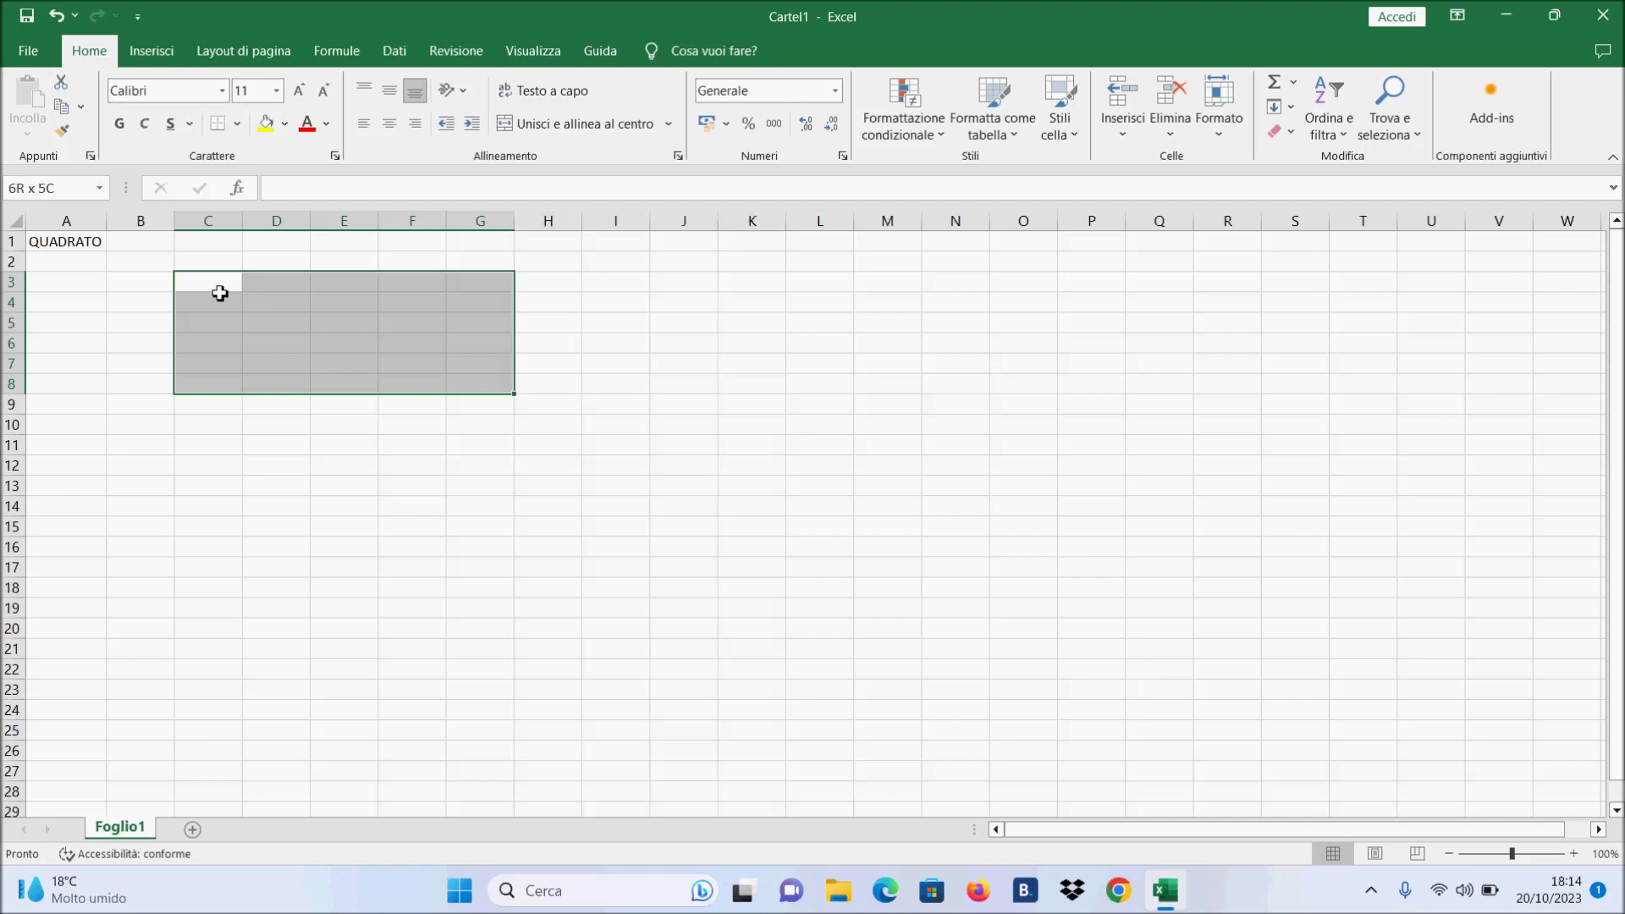
{"action": "key", "text": "shift+Left"}
{"action": "key", "text": "shift+Up"}
{"action": "key", "text": "shift+Up"}
{"action": "key", "text": "shift+Up"}
{"action": "key", "text": "shift+Up"}
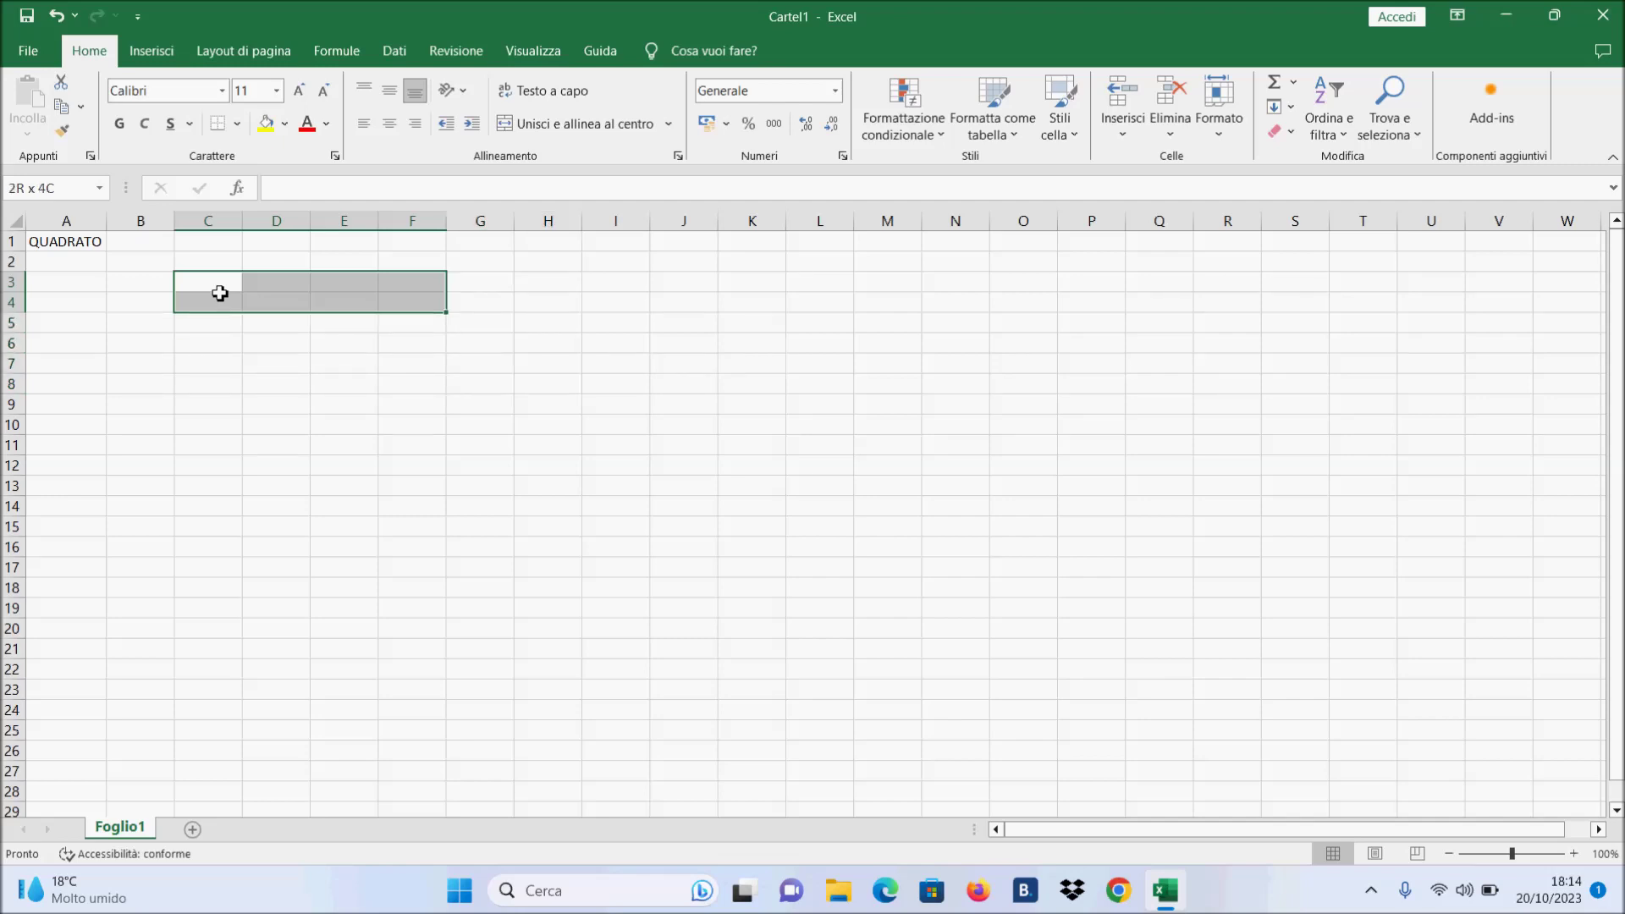
{"action": "key", "text": "shift+Up"}
{"action": "key", "text": "shift+Left"}
{"action": "key", "text": "shift+Left"}
{"action": "key", "text": "shift+Left"}
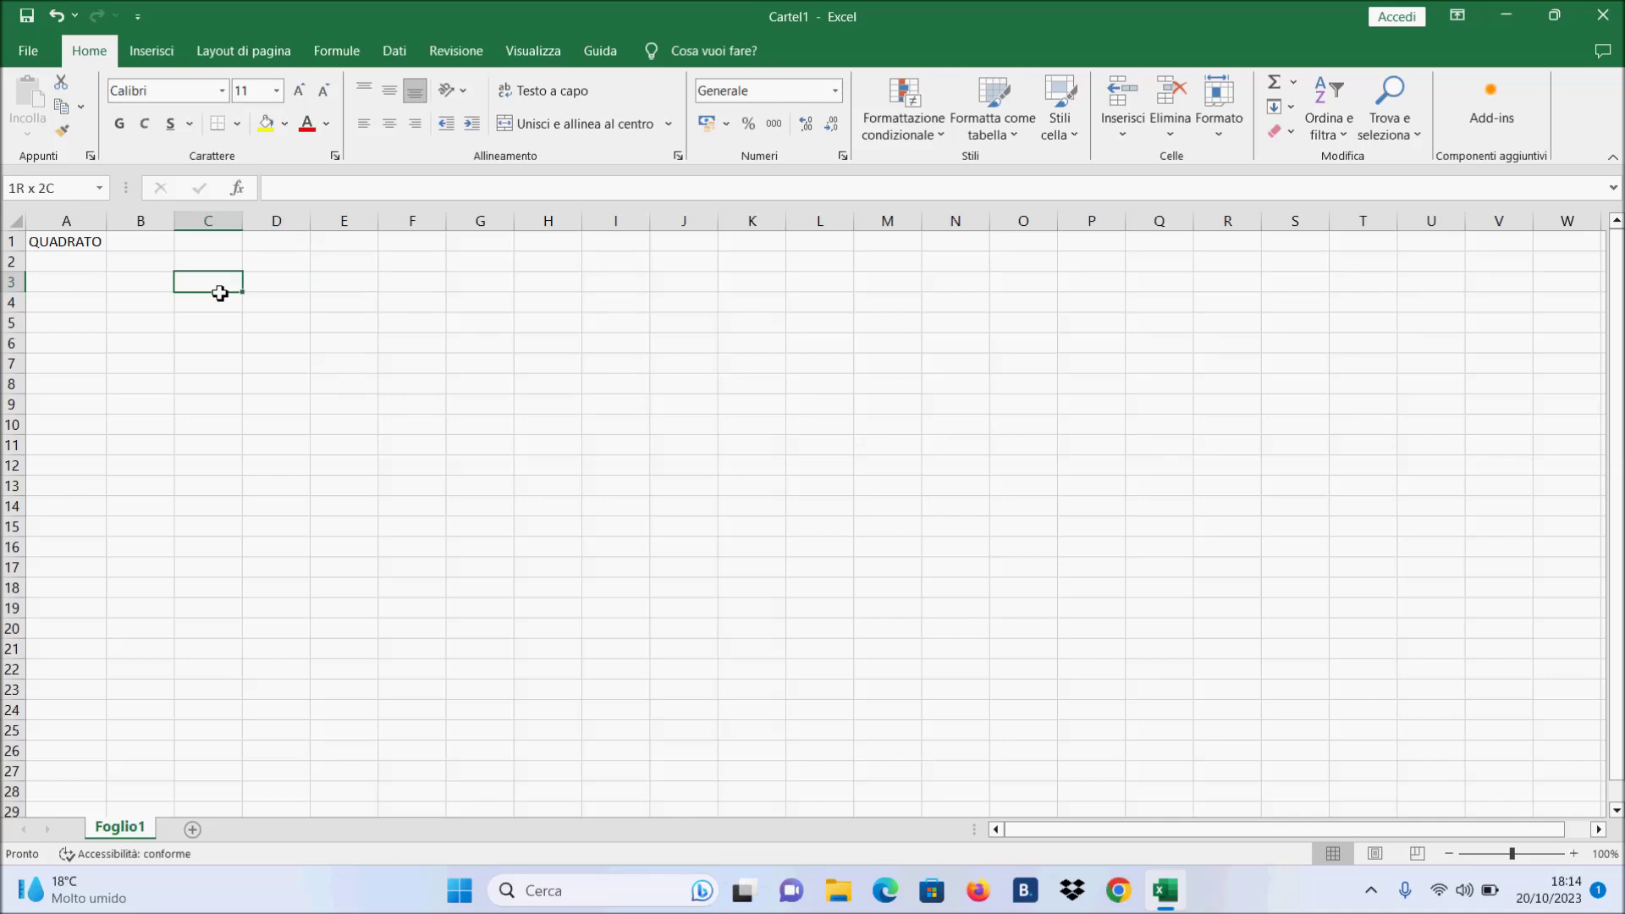
{"action": "key", "text": "shift+Right"}
{"action": "key", "text": "shift+Right"}
{"action": "key", "text": "shift+Right"}
{"action": "key", "text": "shift+Right"}
{"action": "key", "text": "shift+Right"}
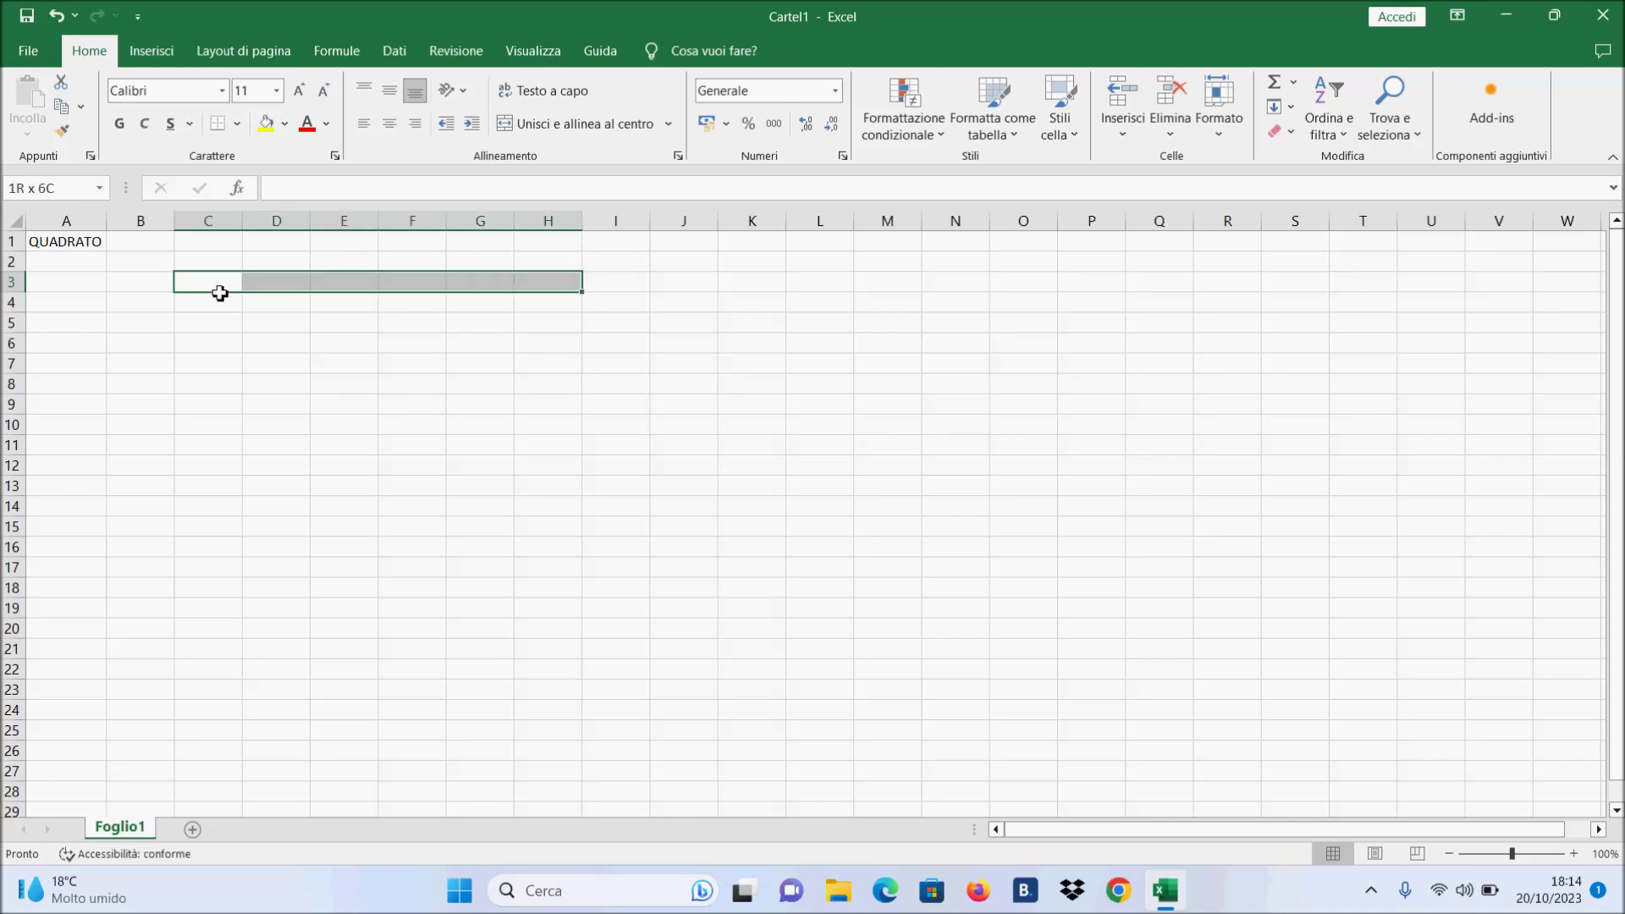
{"action": "key", "text": "shift+Down"}
{"action": "key", "text": "shift+Down"}
{"action": "key", "text": "shift+Down"}
{"action": "key", "text": "shift+Down"}
{"action": "key", "text": "shift+Down"}
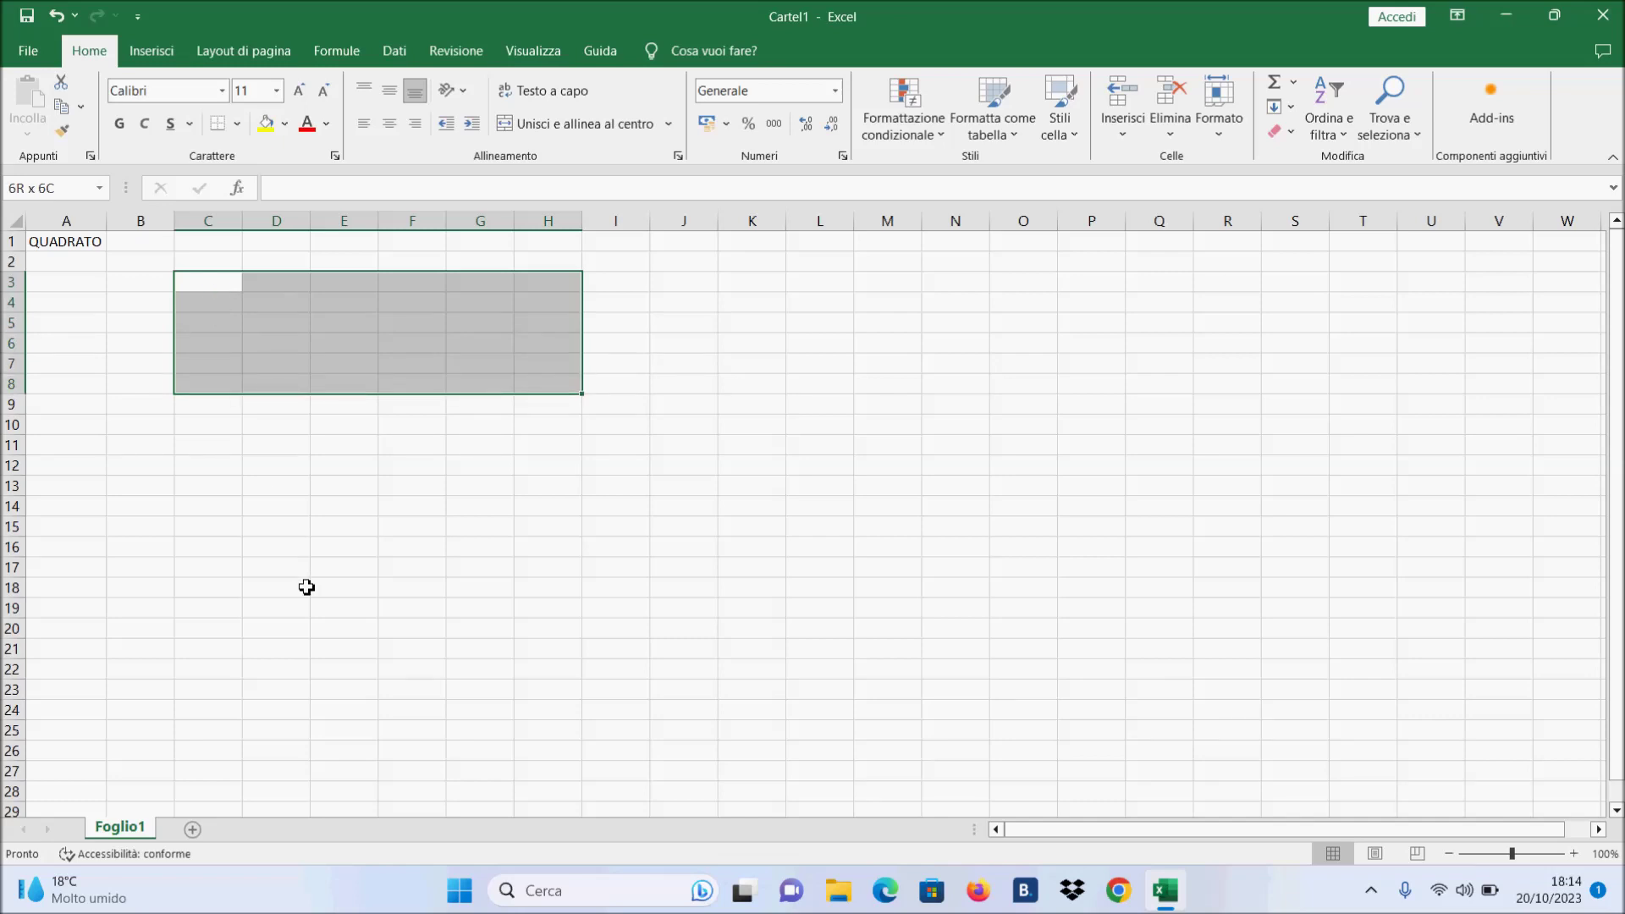
{"action": "left_click", "coordinate": [603, 513]}
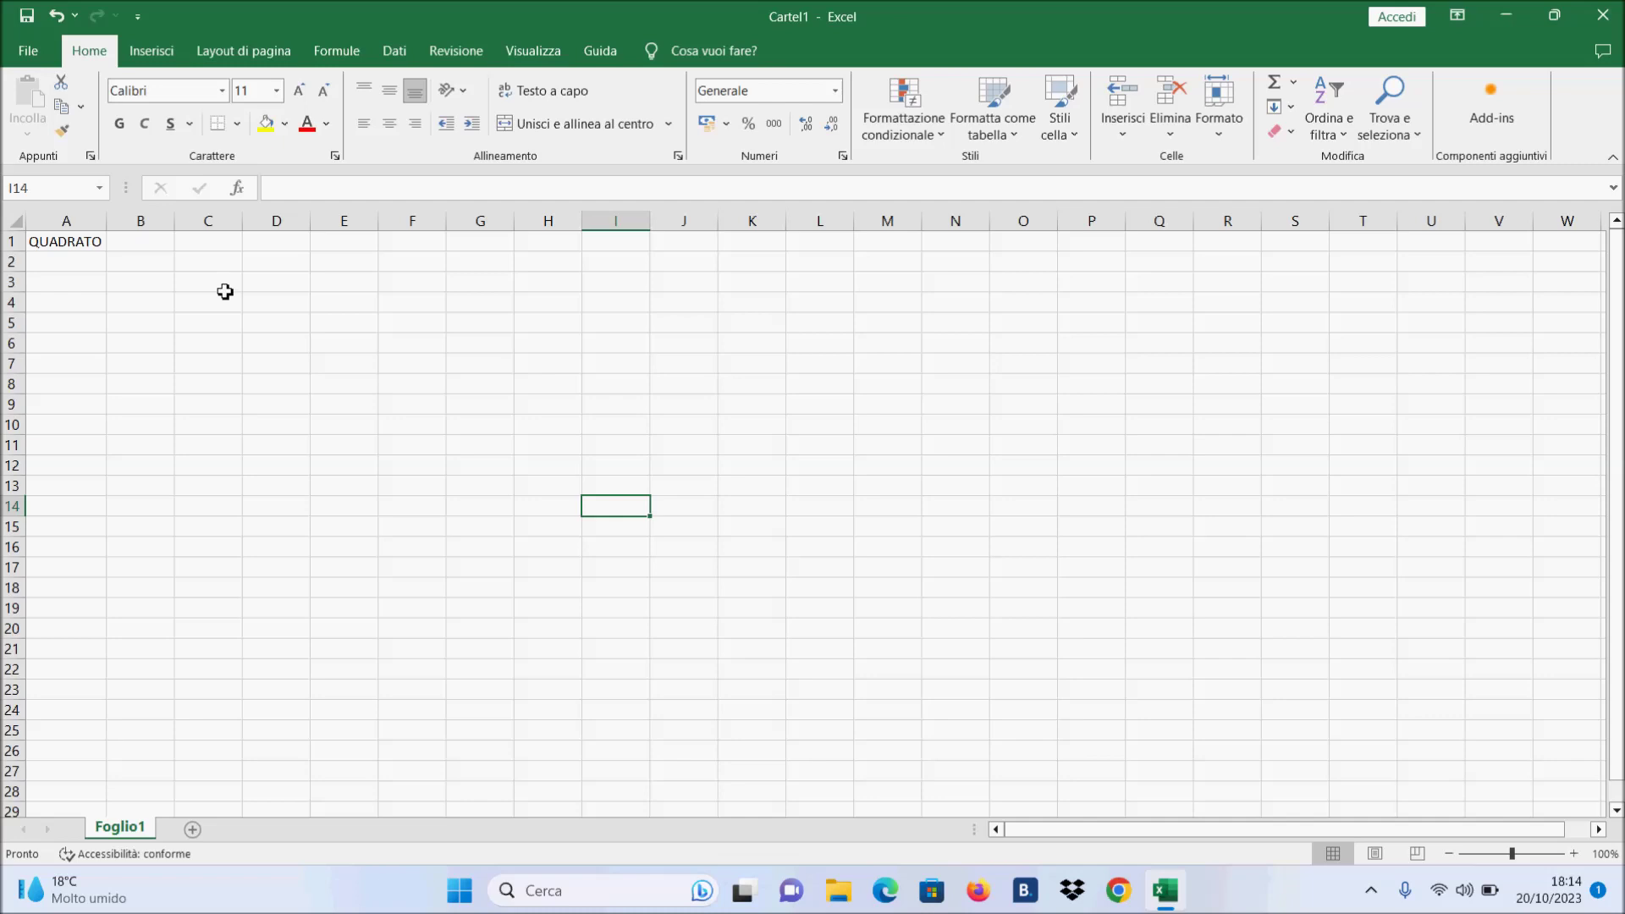
Step: Starting at C3, add D6, G6, H4, F10, E13, K10 and K6 to one scattered selection
{"action": "left_click", "coordinate": [224, 292]}
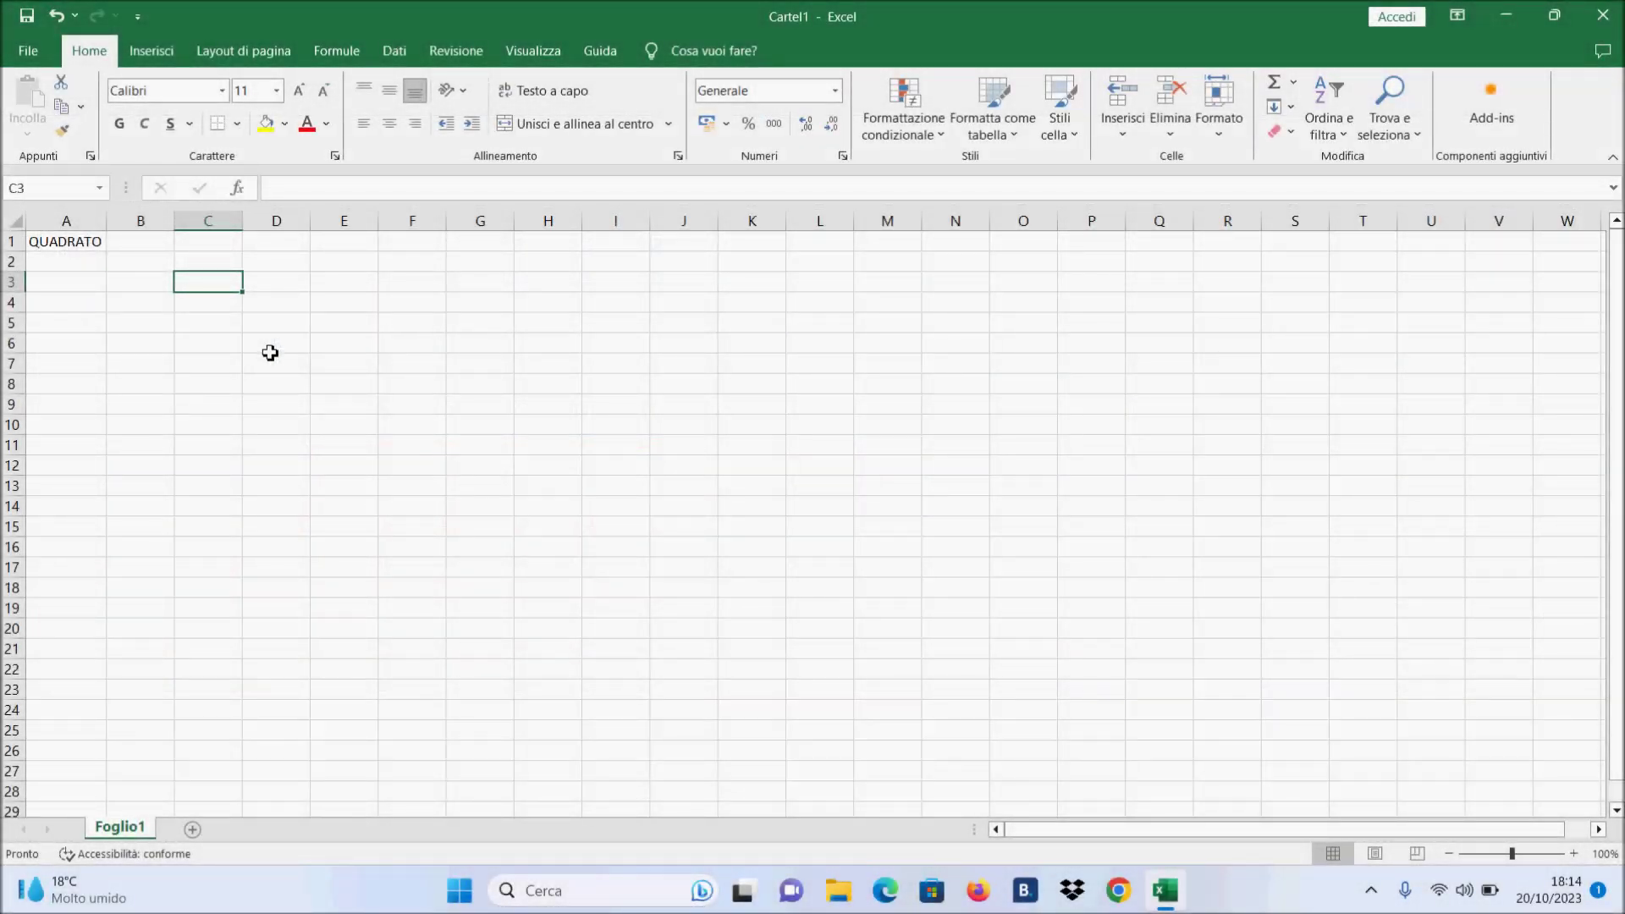
{"action": "left_click", "coordinate": [271, 347], "text": "ctrl"}
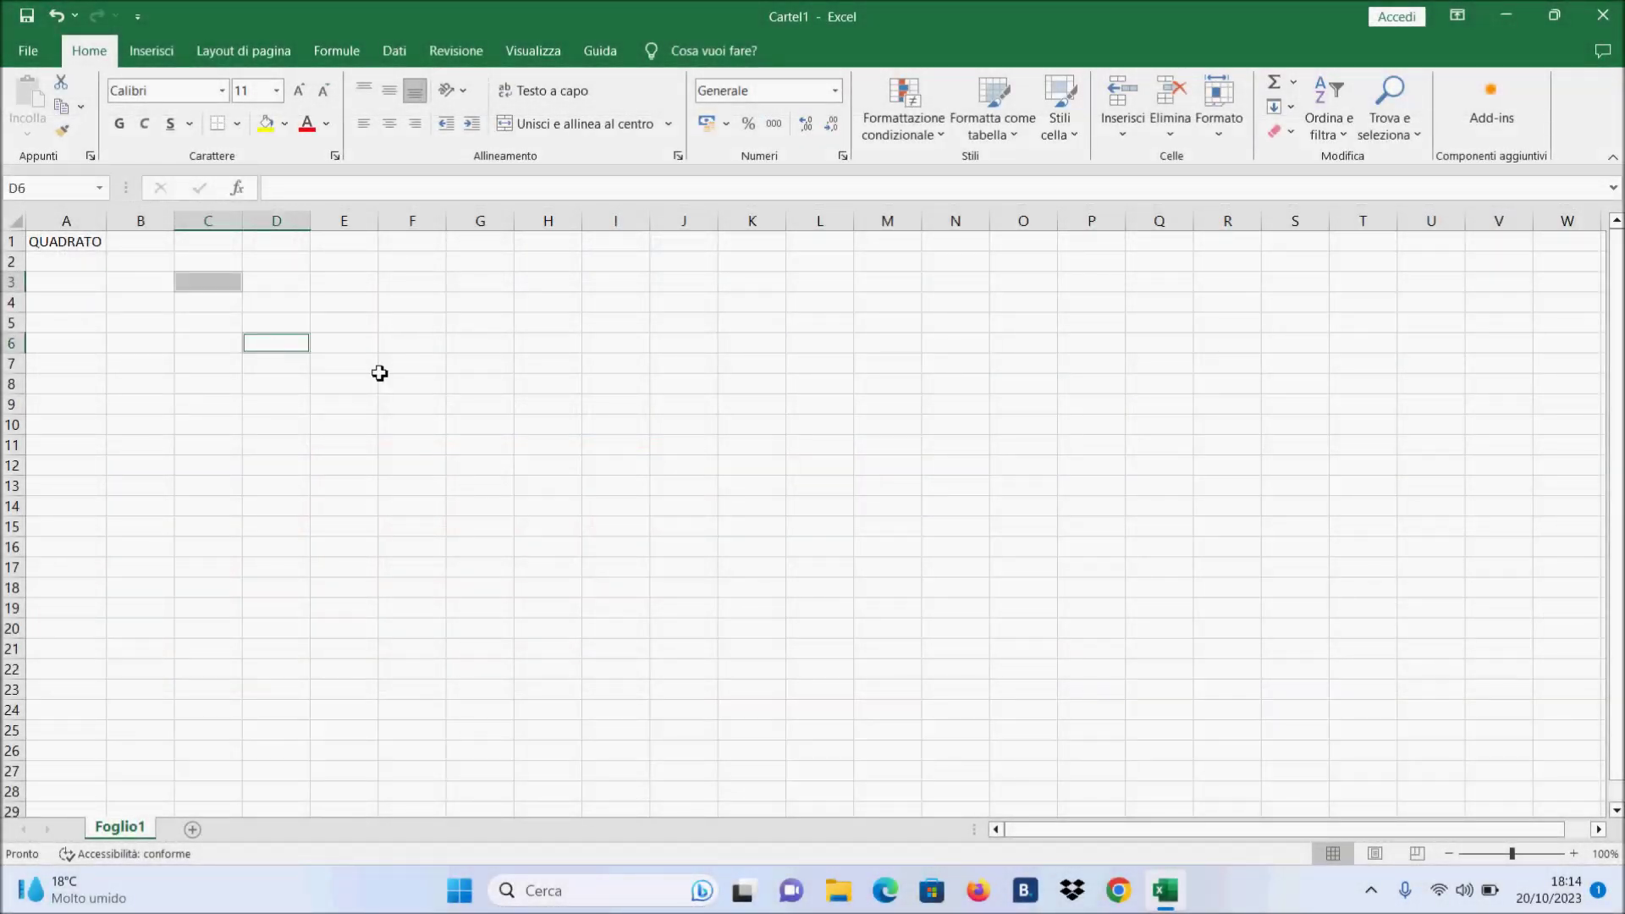
{"action": "left_click", "coordinate": [462, 347], "text": "ctrl"}
{"action": "left_click", "coordinate": [553, 311], "text": "ctrl"}
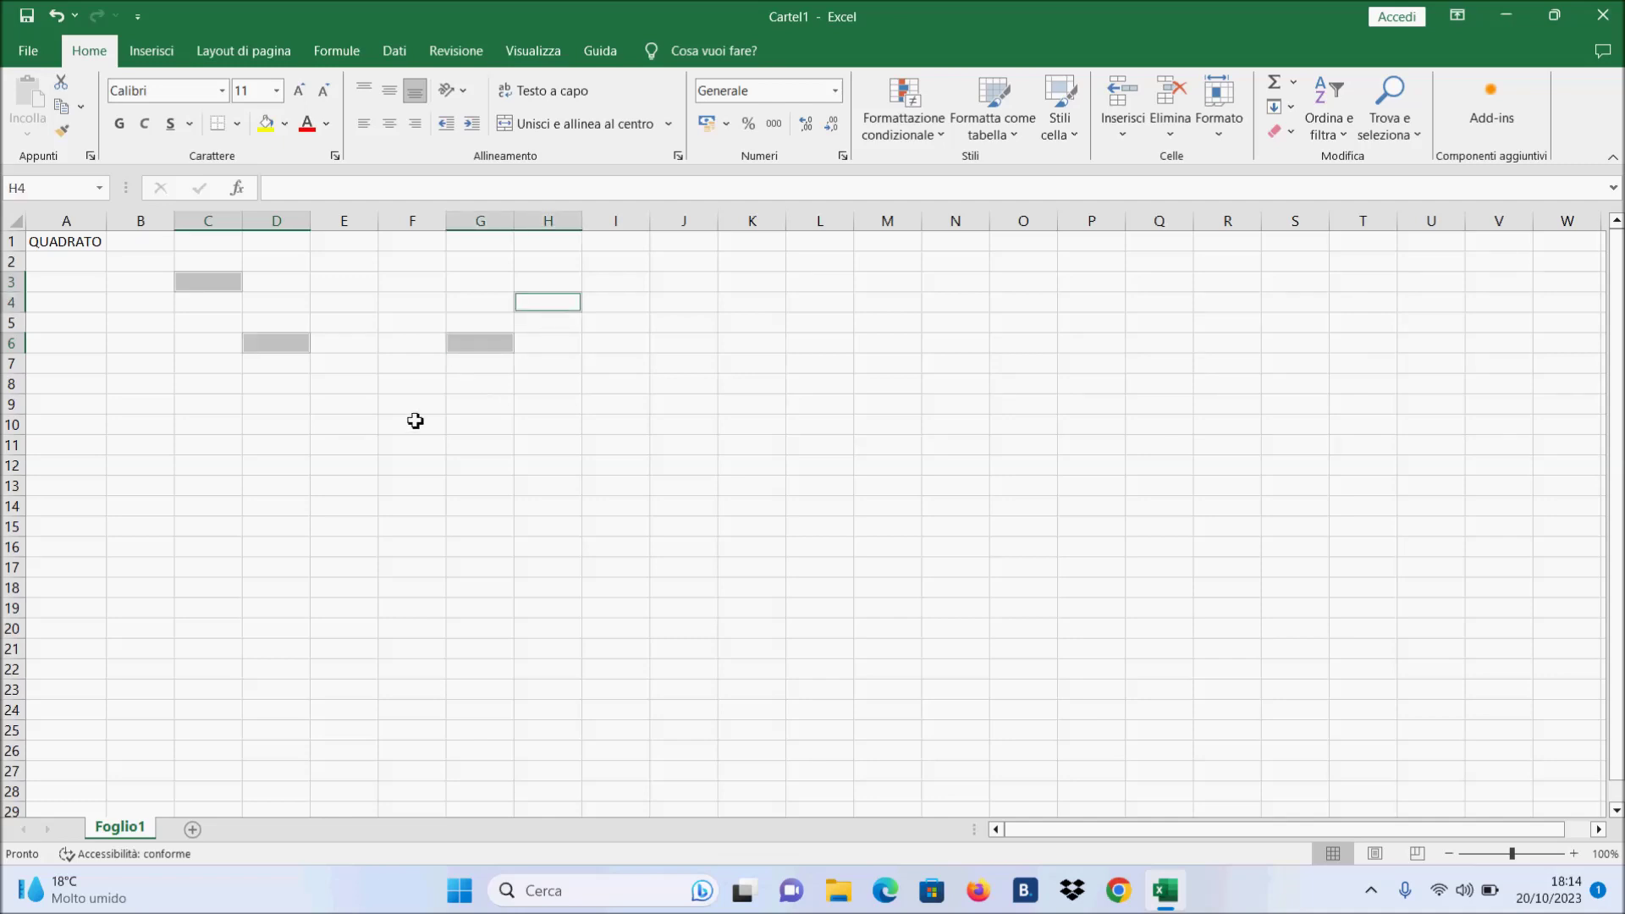
{"action": "left_click", "coordinate": [413, 427], "text": "ctrl"}
{"action": "left_click", "coordinate": [345, 491], "text": "ctrl"}
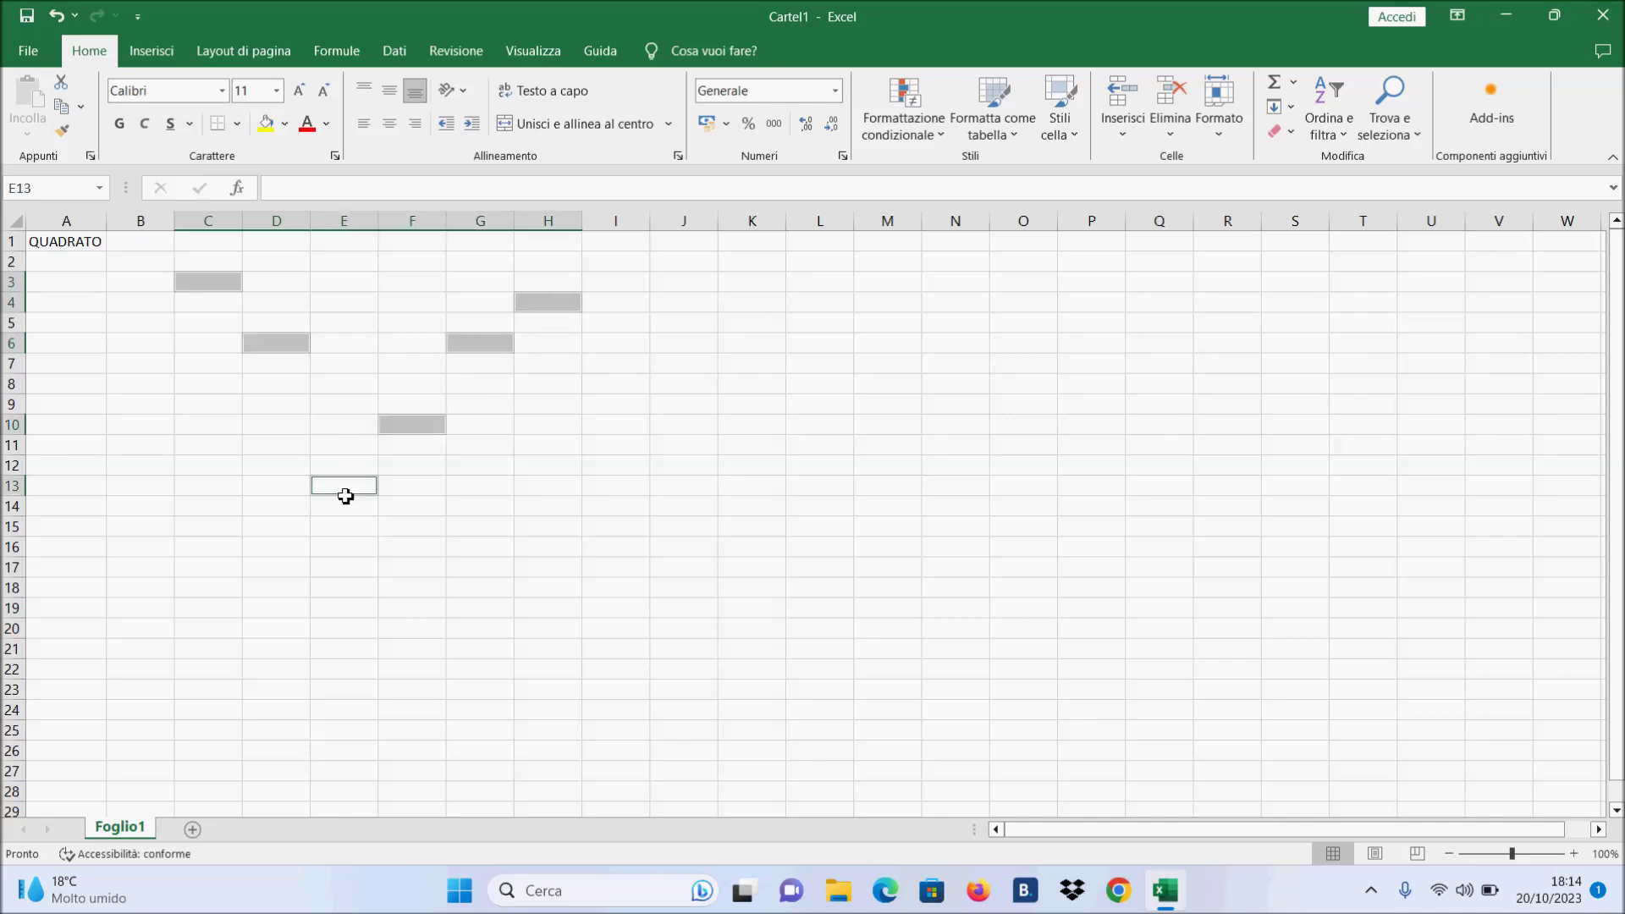
{"action": "left_click", "coordinate": [752, 426], "text": "ctrl"}
{"action": "left_click", "coordinate": [753, 347], "text": "ctrl"}
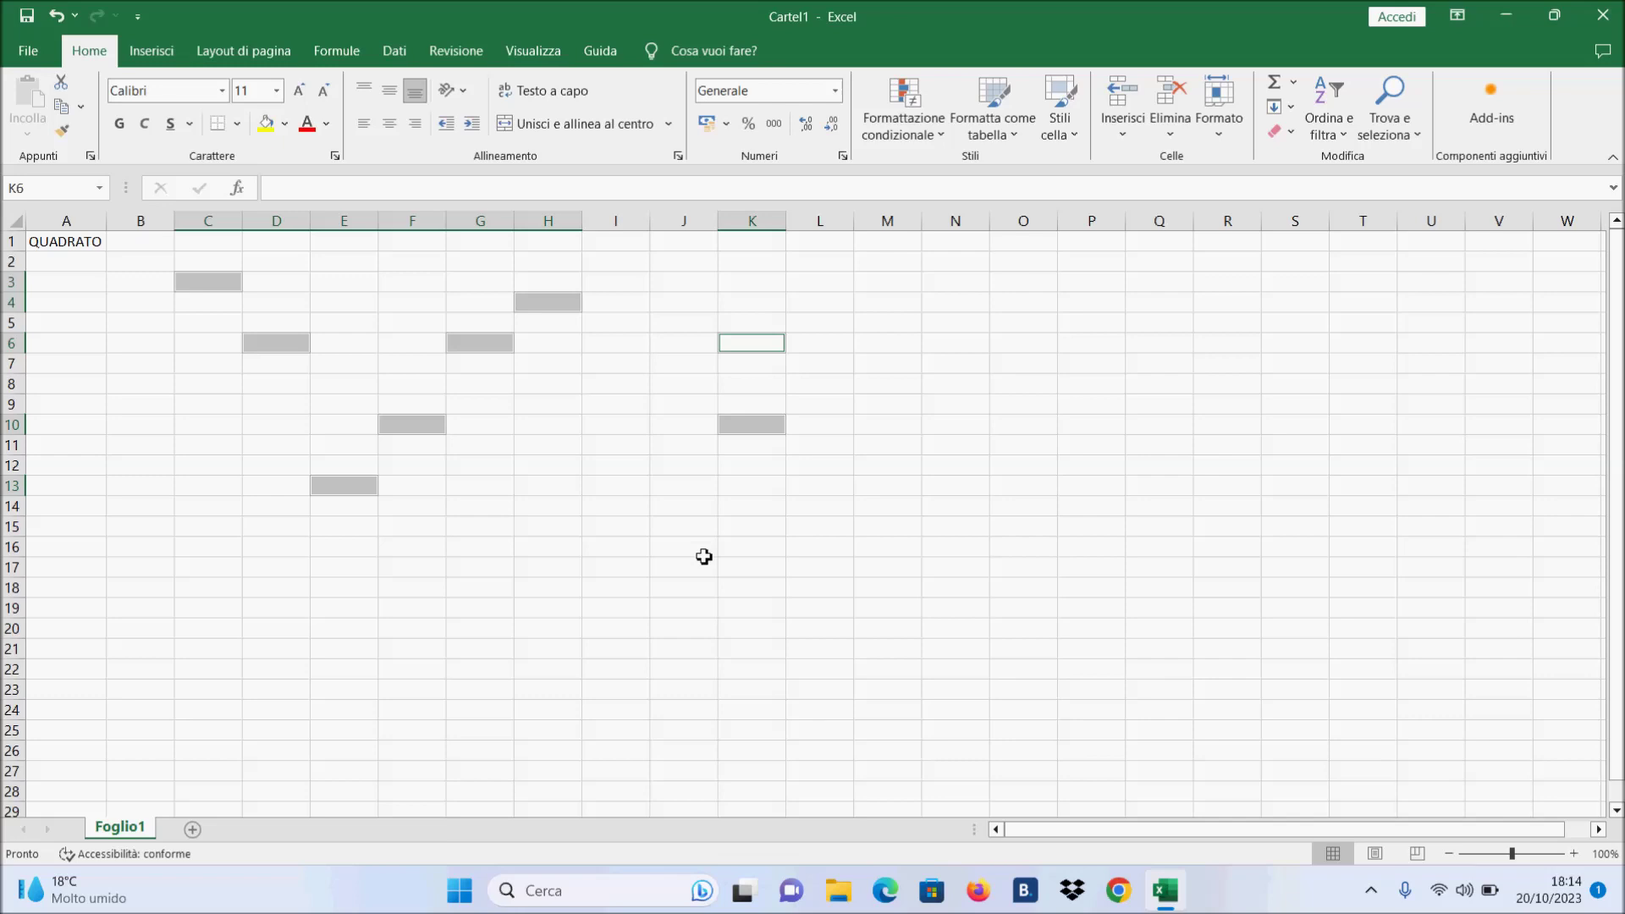